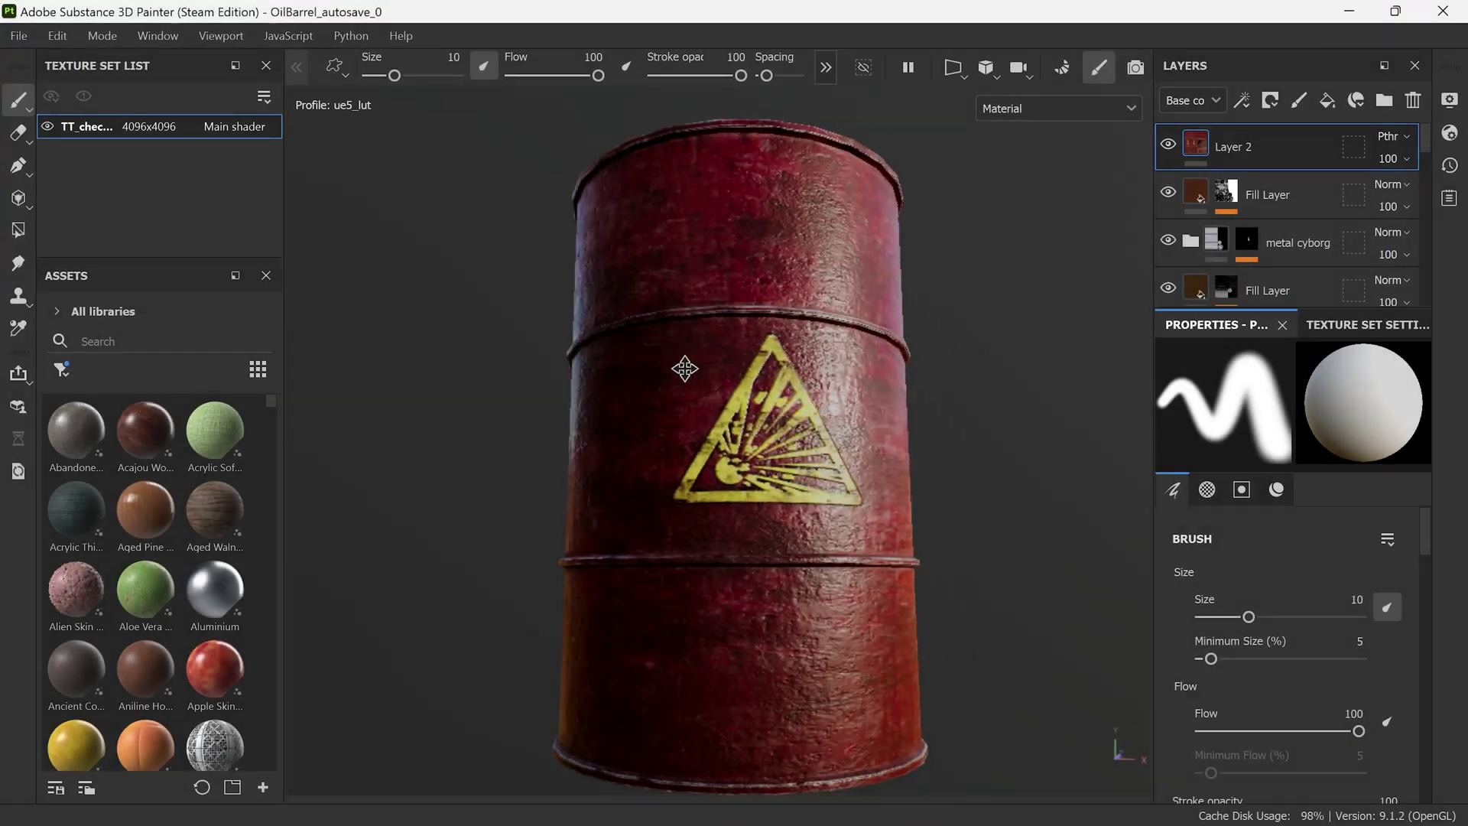
Frame the red barrel in an upright front view, then bring up the Mode menu.
{"action": "mouse_move", "coordinate": [681, 275]}
{"action": "left_mouse_down", "text": "alt"}
{"action": "mouse_move", "coordinate": [668, 314]}
{"action": "mouse_move", "coordinate": [725, 299]}
{"action": "left_mouse_up", "text": "alt"}
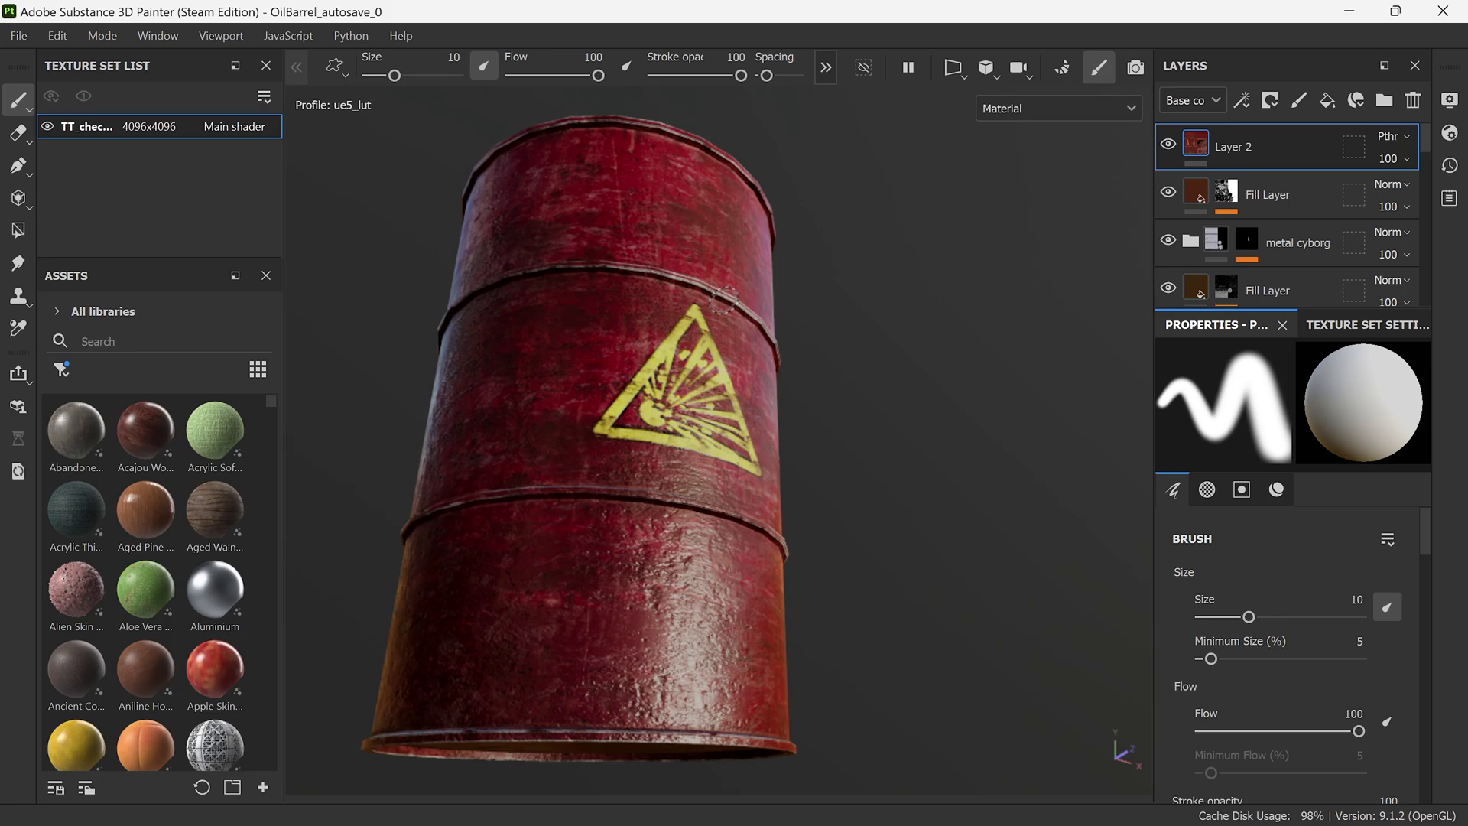
{"action": "left_click_drag", "start_coordinate": [723, 300], "coordinate": [635, 335], "text": "alt"}
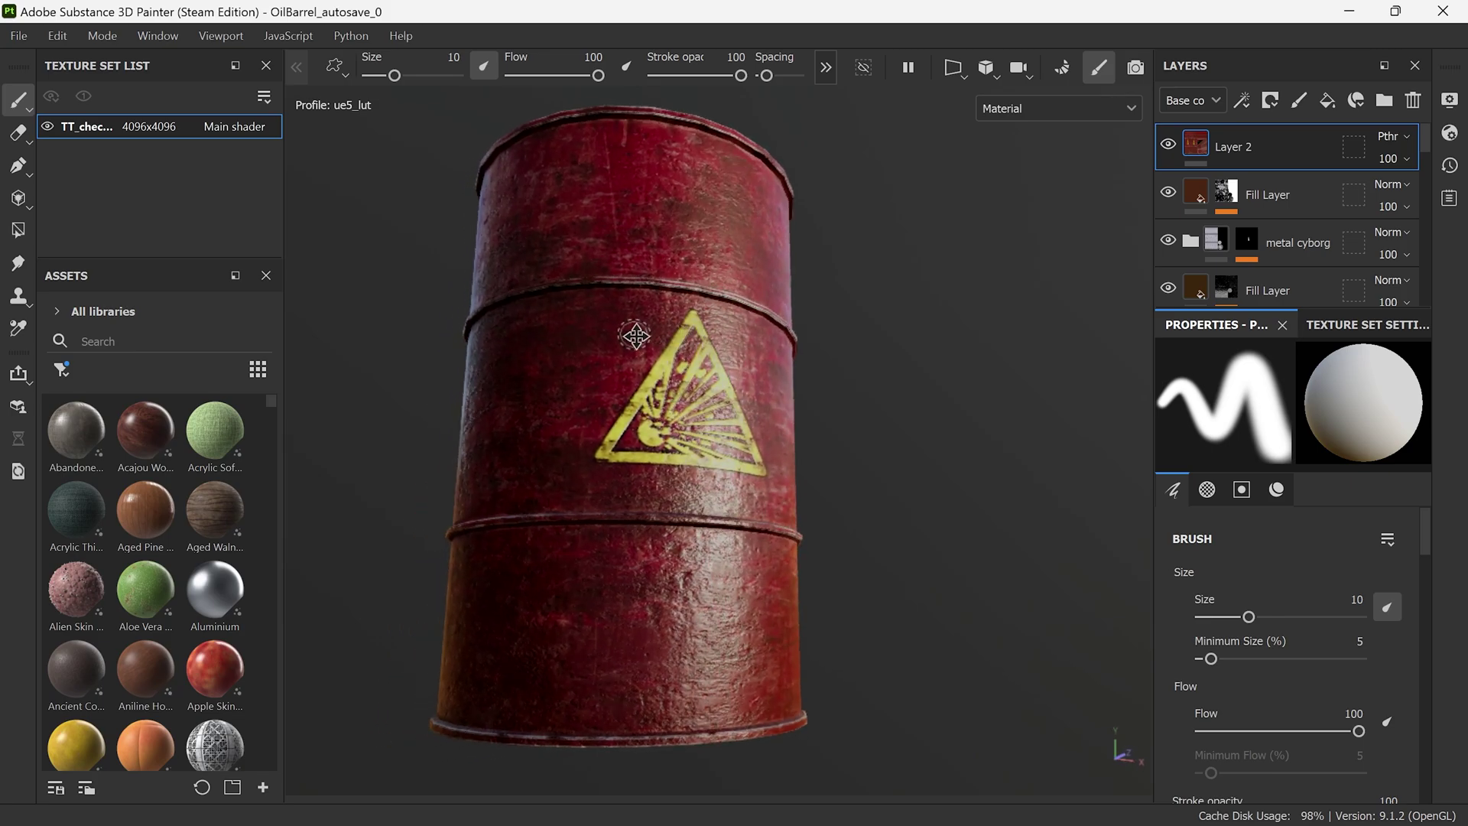
{"action": "middle_click_drag", "start_coordinate": [636, 335], "coordinate": [715, 344], "text": "alt"}
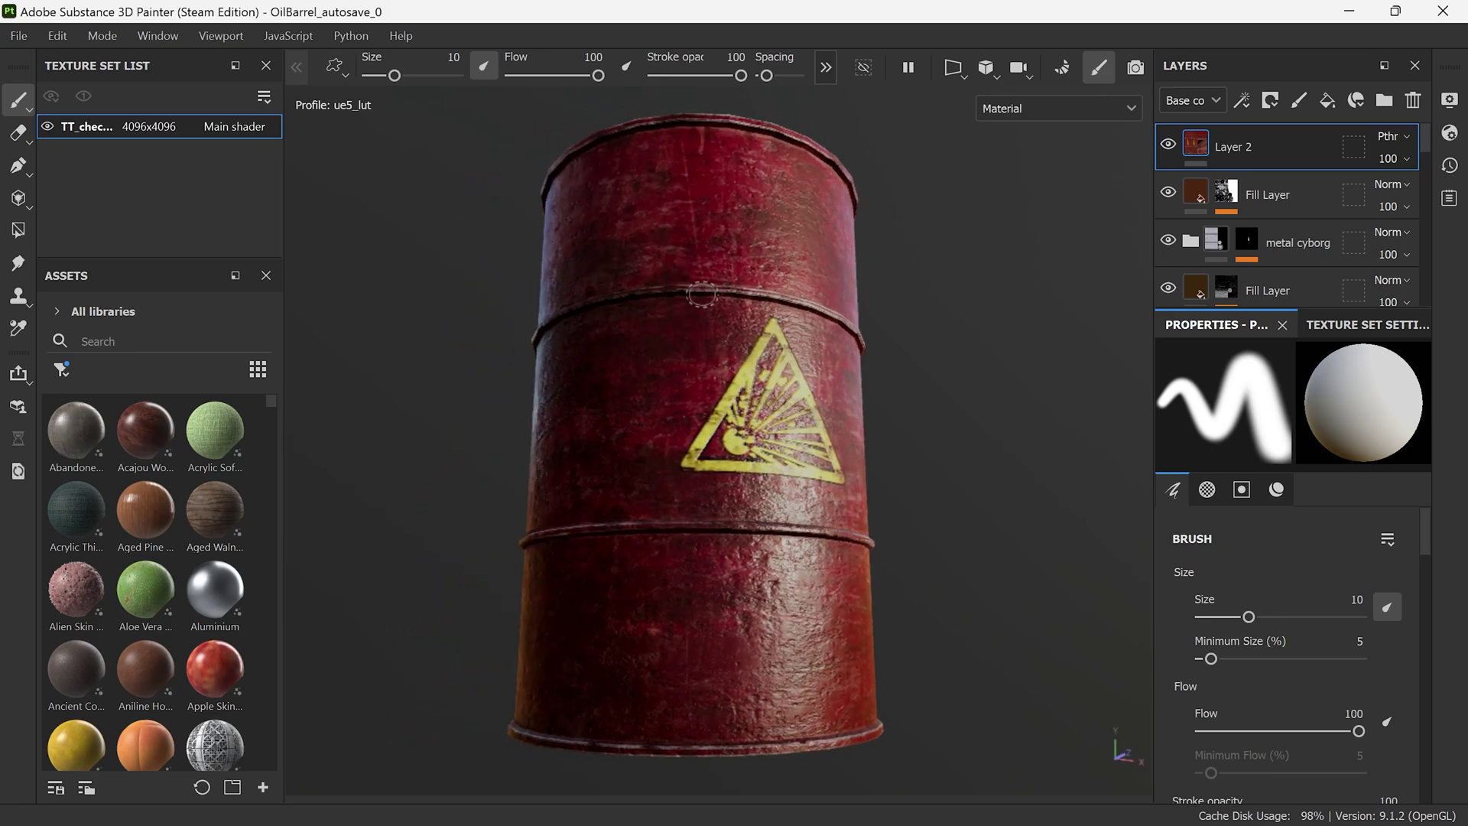
{"action": "key", "text": "f"}
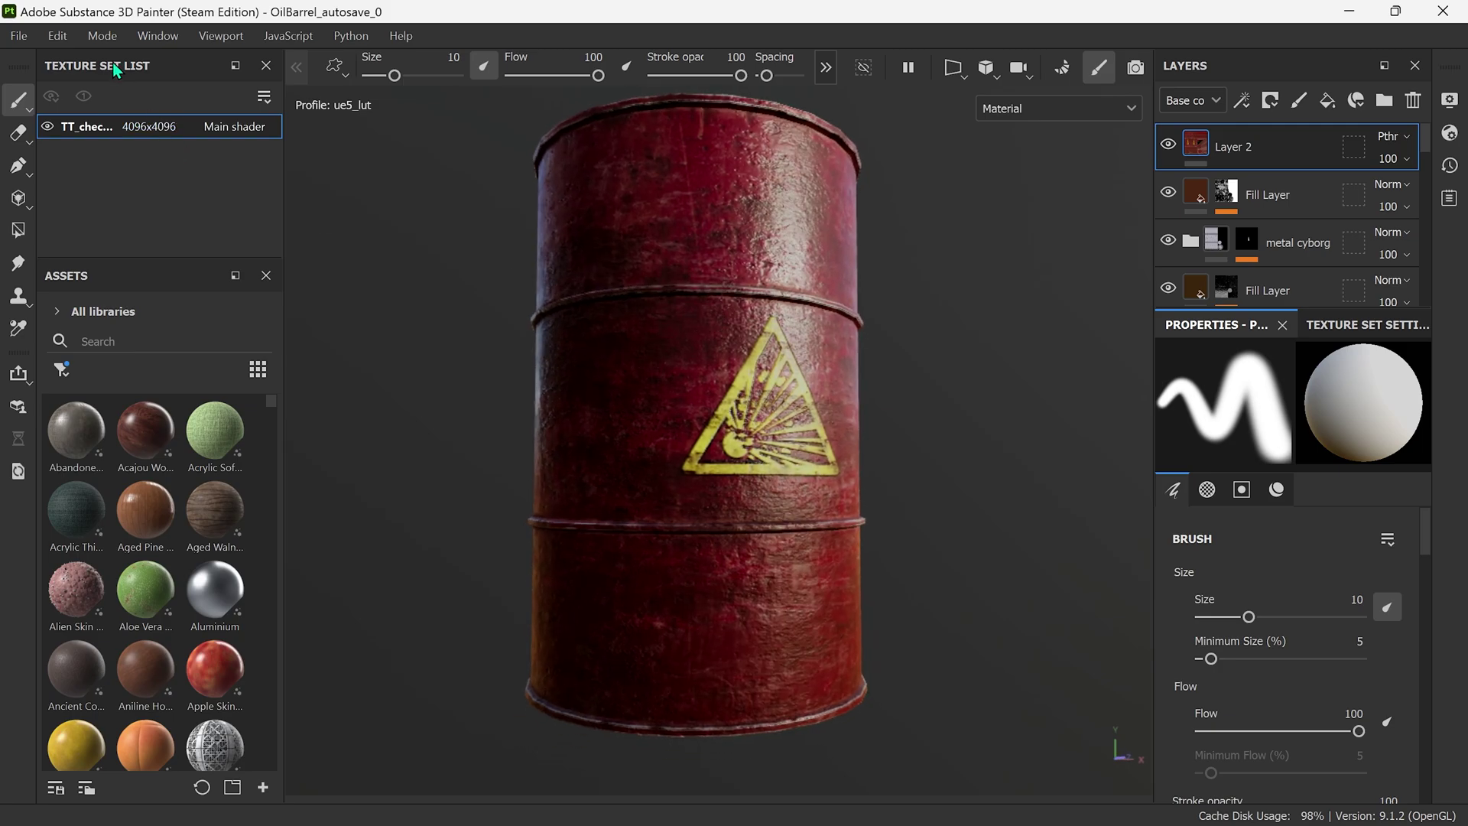
{"action": "left_click", "coordinate": [104, 38]}
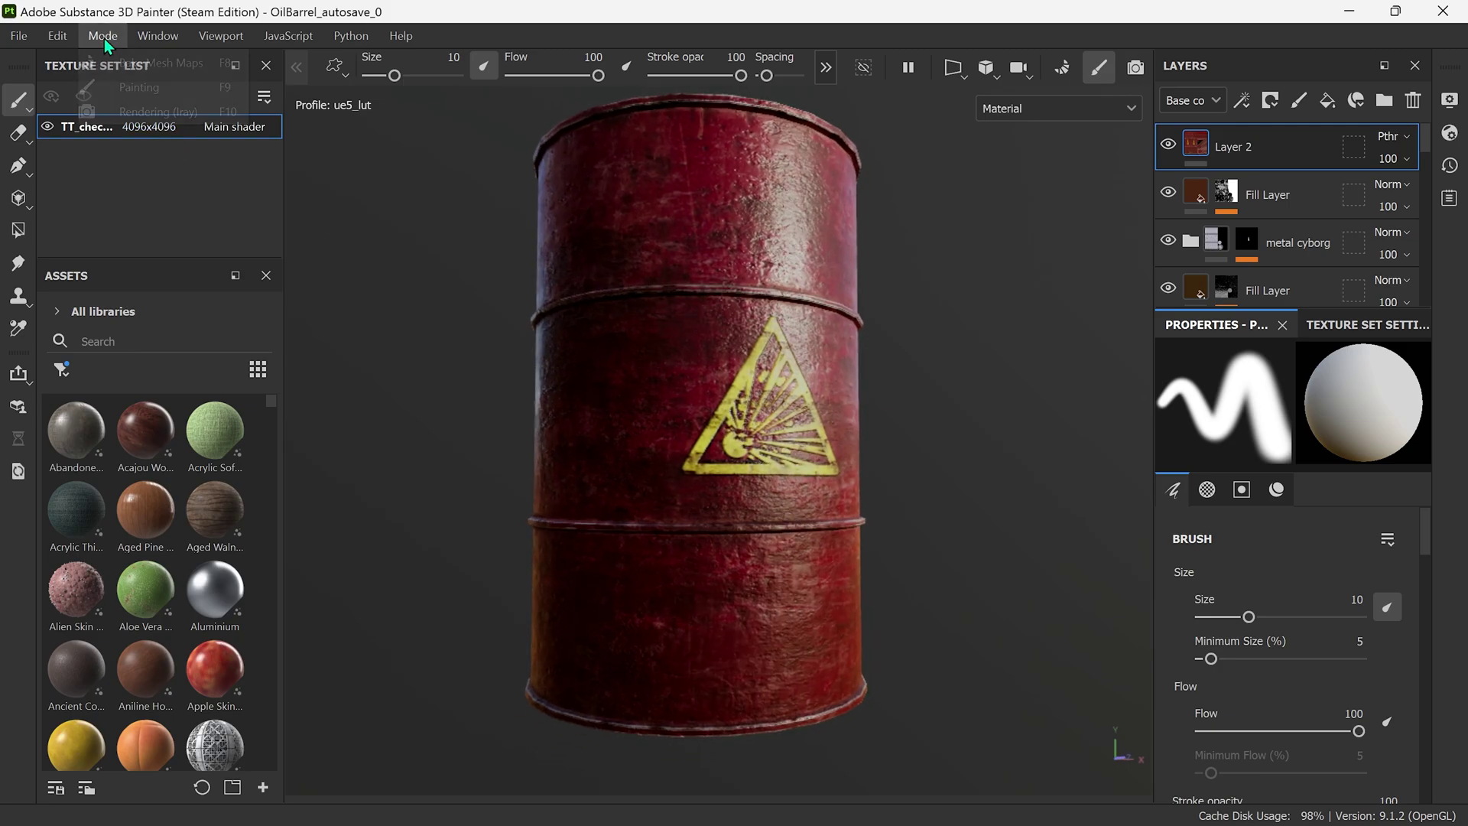
Select Rendering (Iray) mode and raise Renderer Settings Max Samples to 10000.
{"action": "left_click", "coordinate": [157, 112]}
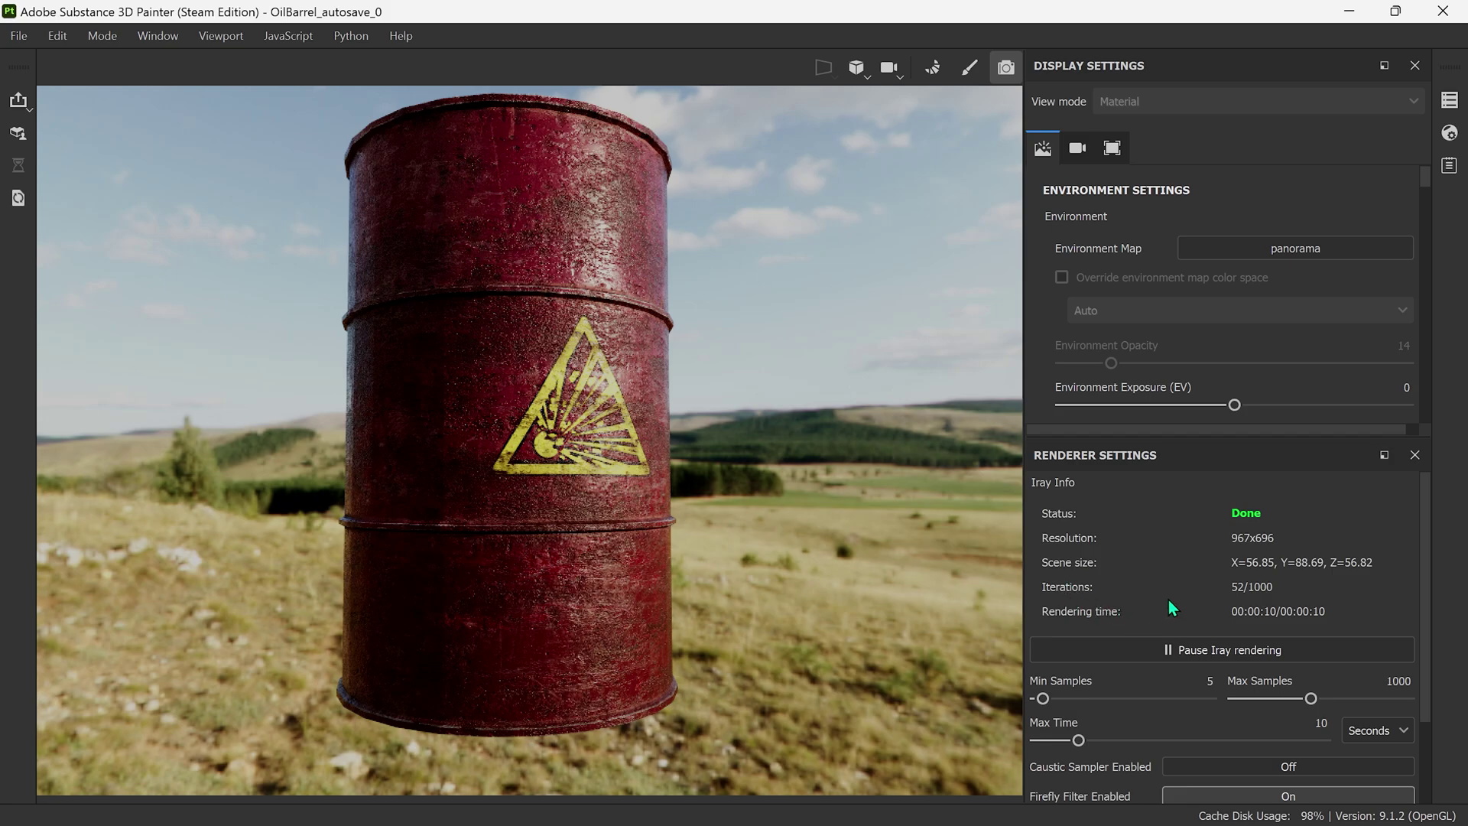
{"action": "scroll", "coordinate": [1182, 585], "scroll_direction": "down", "scroll_amount": 4}
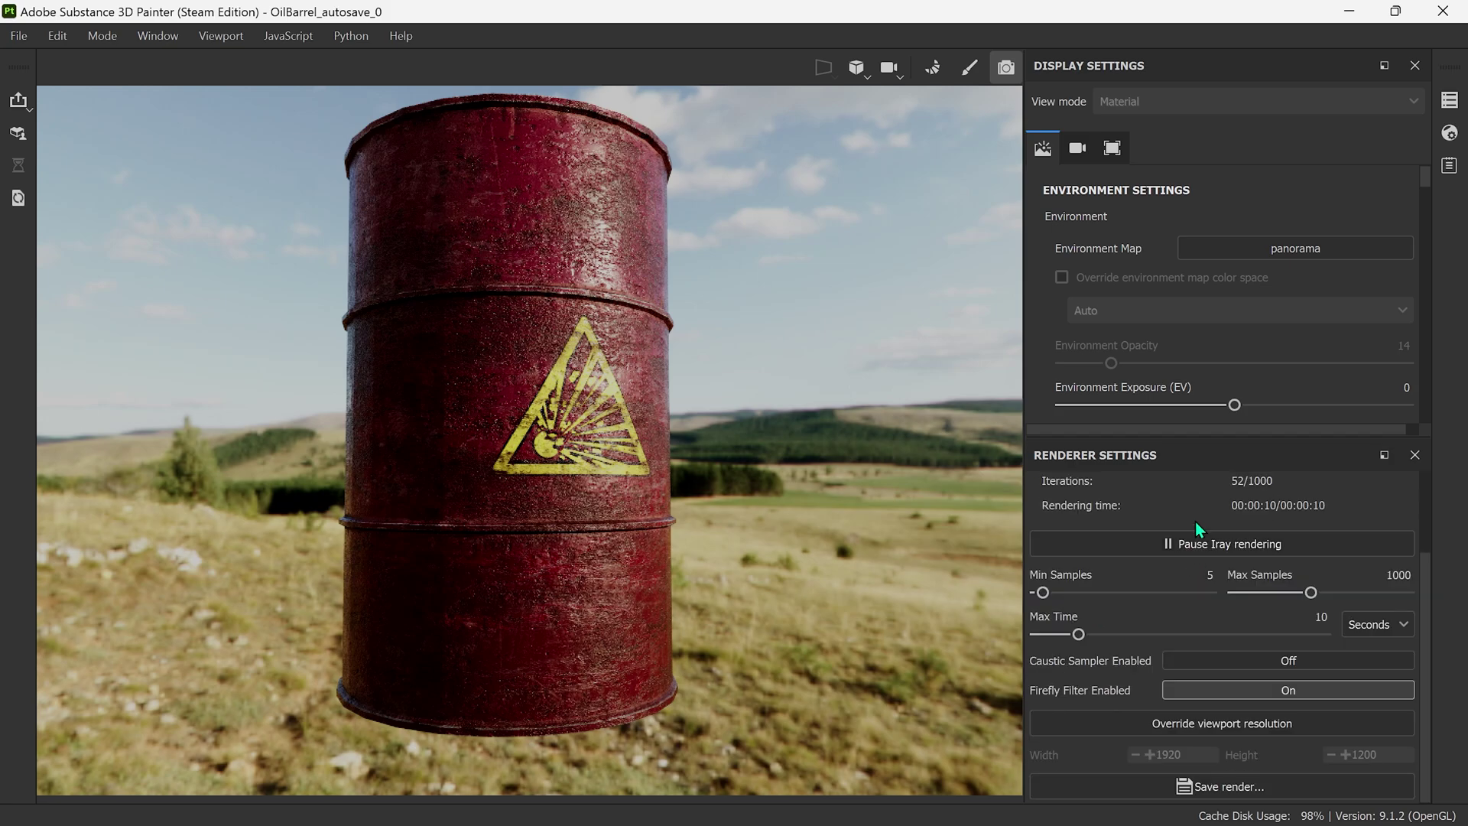
{"action": "left_click_drag", "start_coordinate": [1310, 590], "coordinate": [1424, 590]}
Leave Override viewport resolution off and enlarge the environment settings panel to show rotation and alignment.
{"action": "left_click", "coordinate": [1298, 727]}
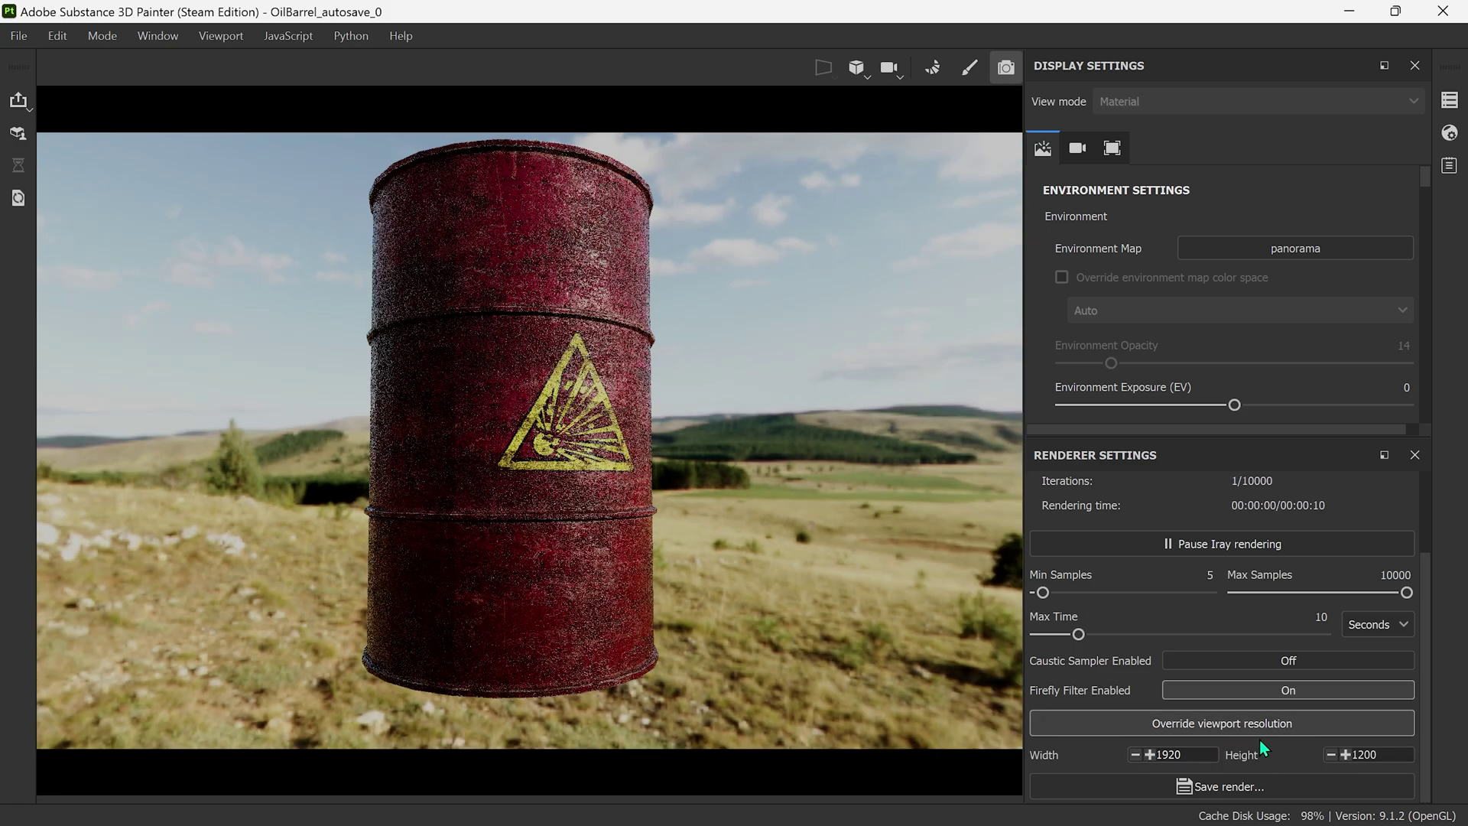
{"action": "left_click", "coordinate": [1300, 726]}
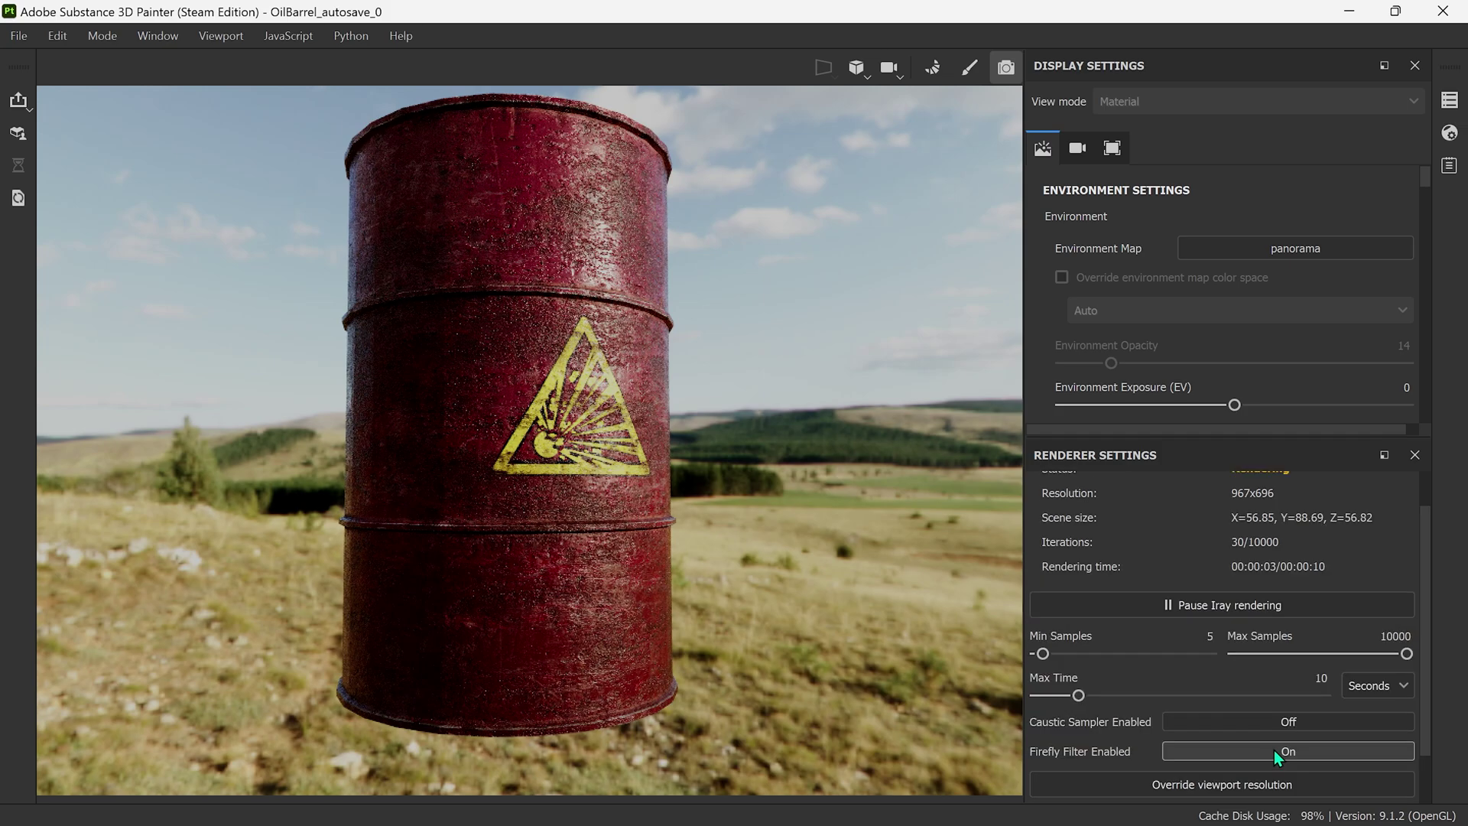
{"action": "scroll", "coordinate": [1281, 611], "scroll_direction": "up", "scroll_amount": 2}
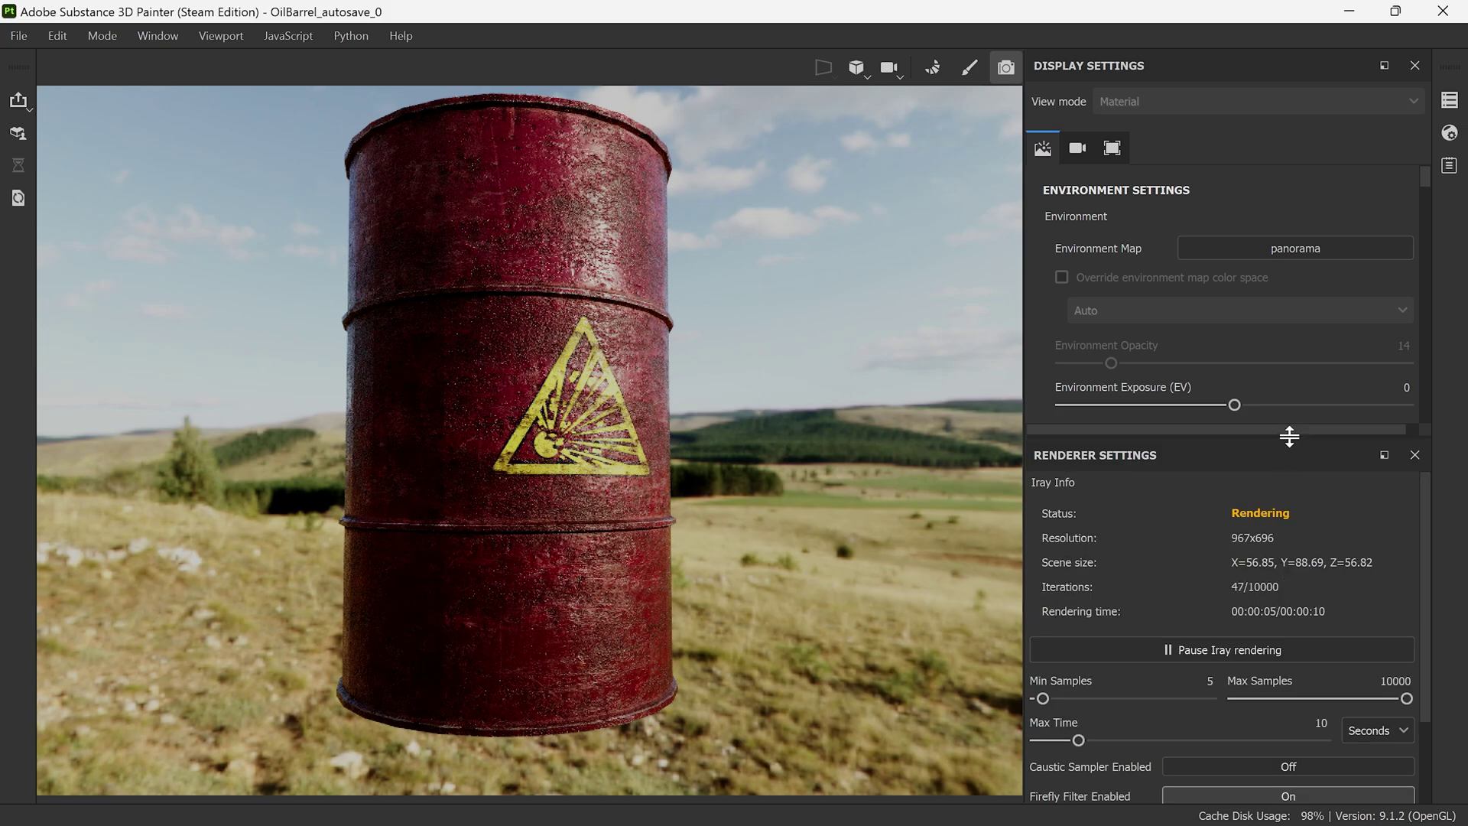
{"action": "left_click_drag", "start_coordinate": [1288, 436], "coordinate": [1285, 563]}
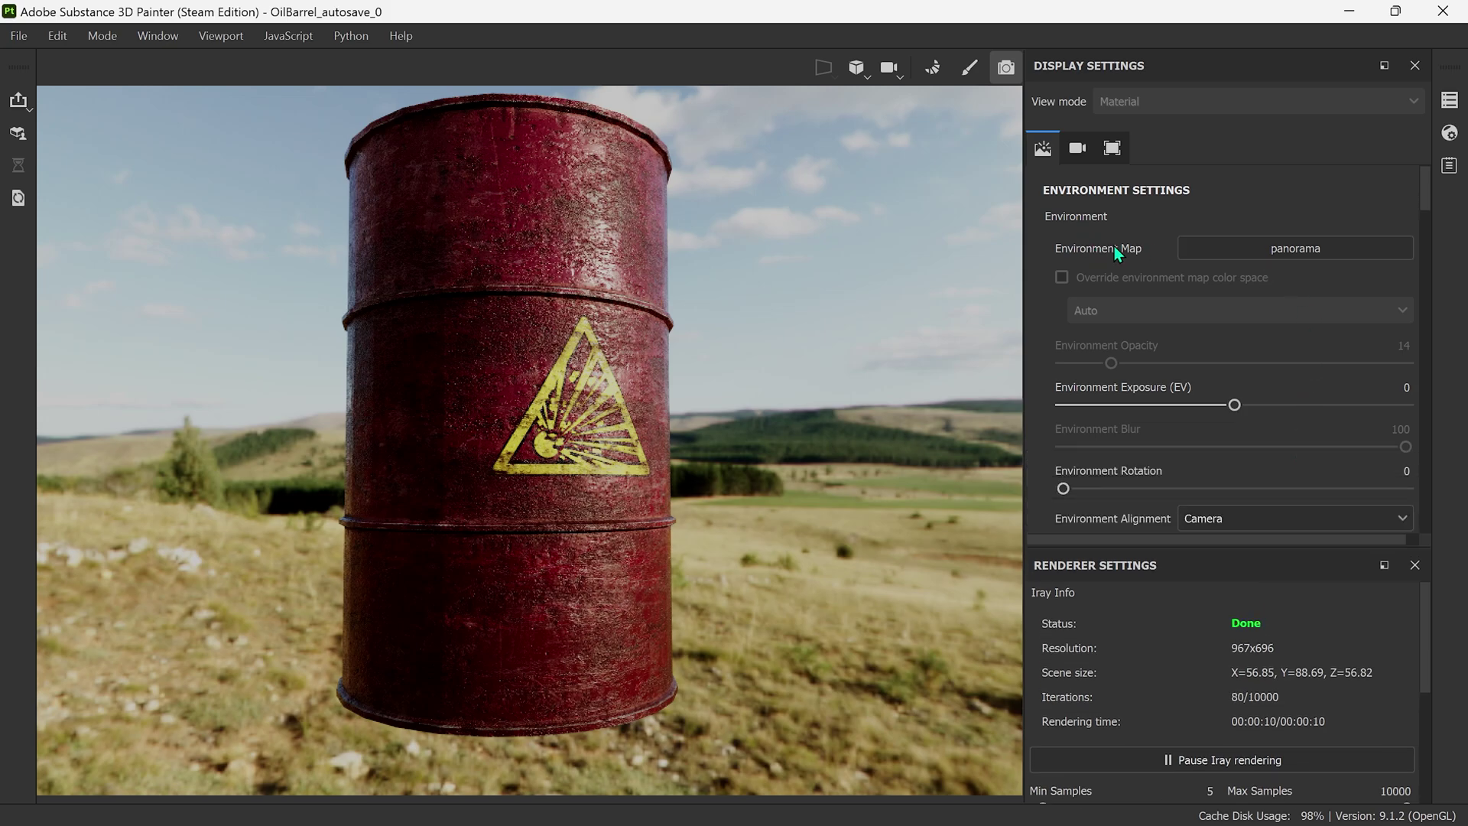
Set the Environment Map to Studio 03 and reposition the barrel slightly in view.
{"action": "left_click", "coordinate": [1259, 249]}
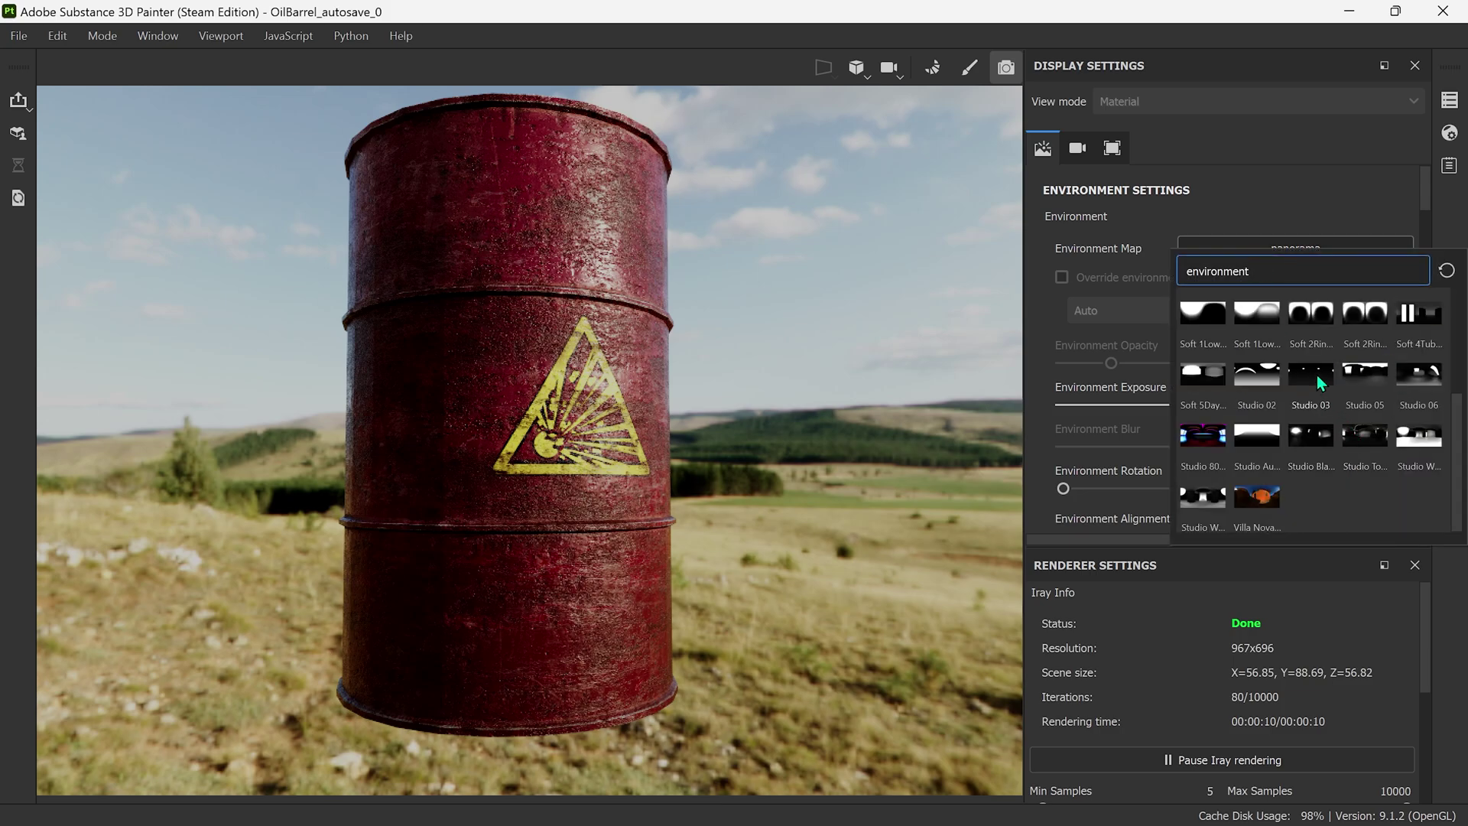
{"action": "mouse_move", "coordinate": [1317, 376]}
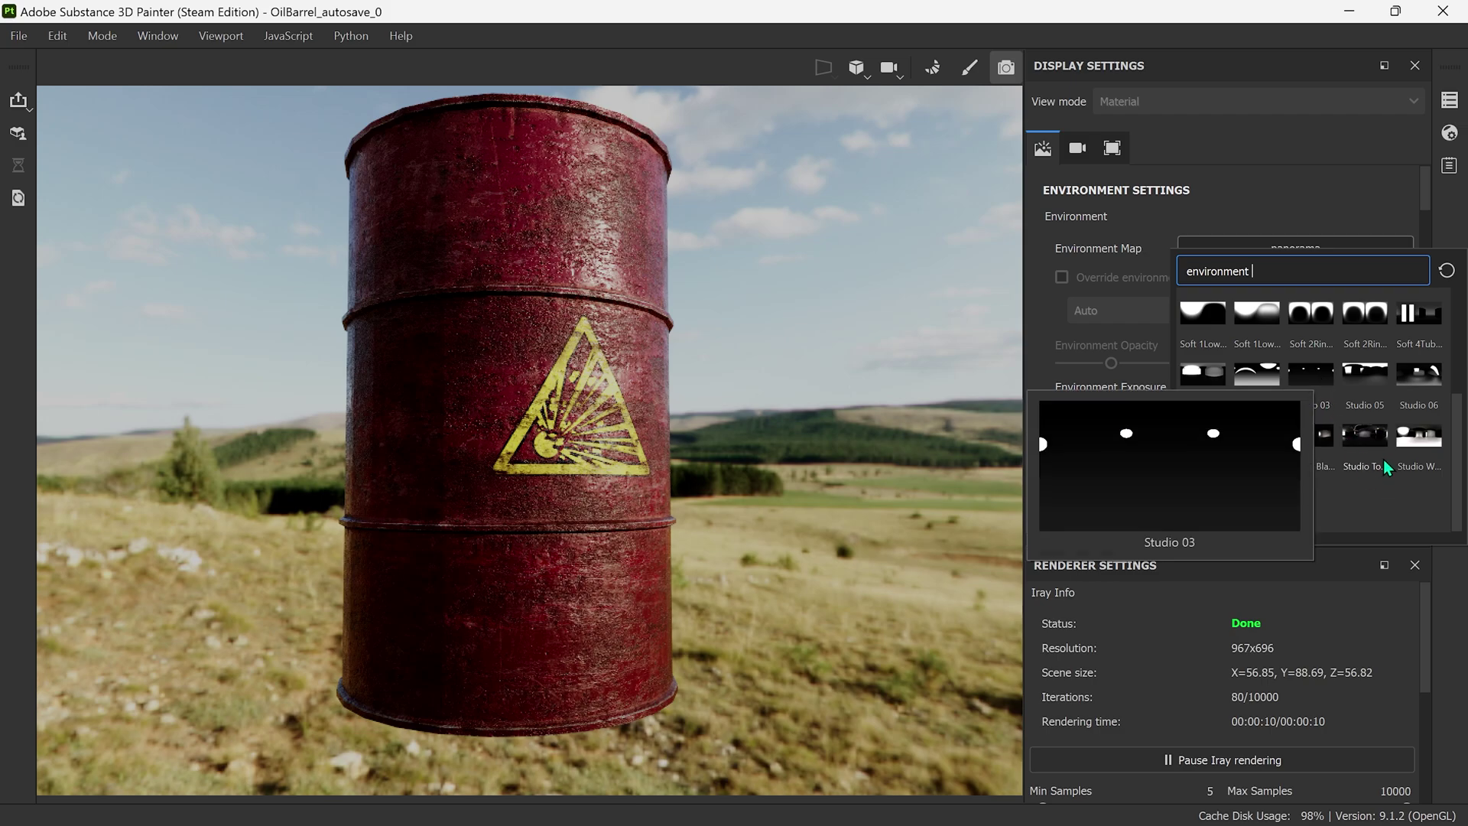
{"action": "scroll", "coordinate": [1383, 457], "scroll_direction": "up", "scroll_amount": 3}
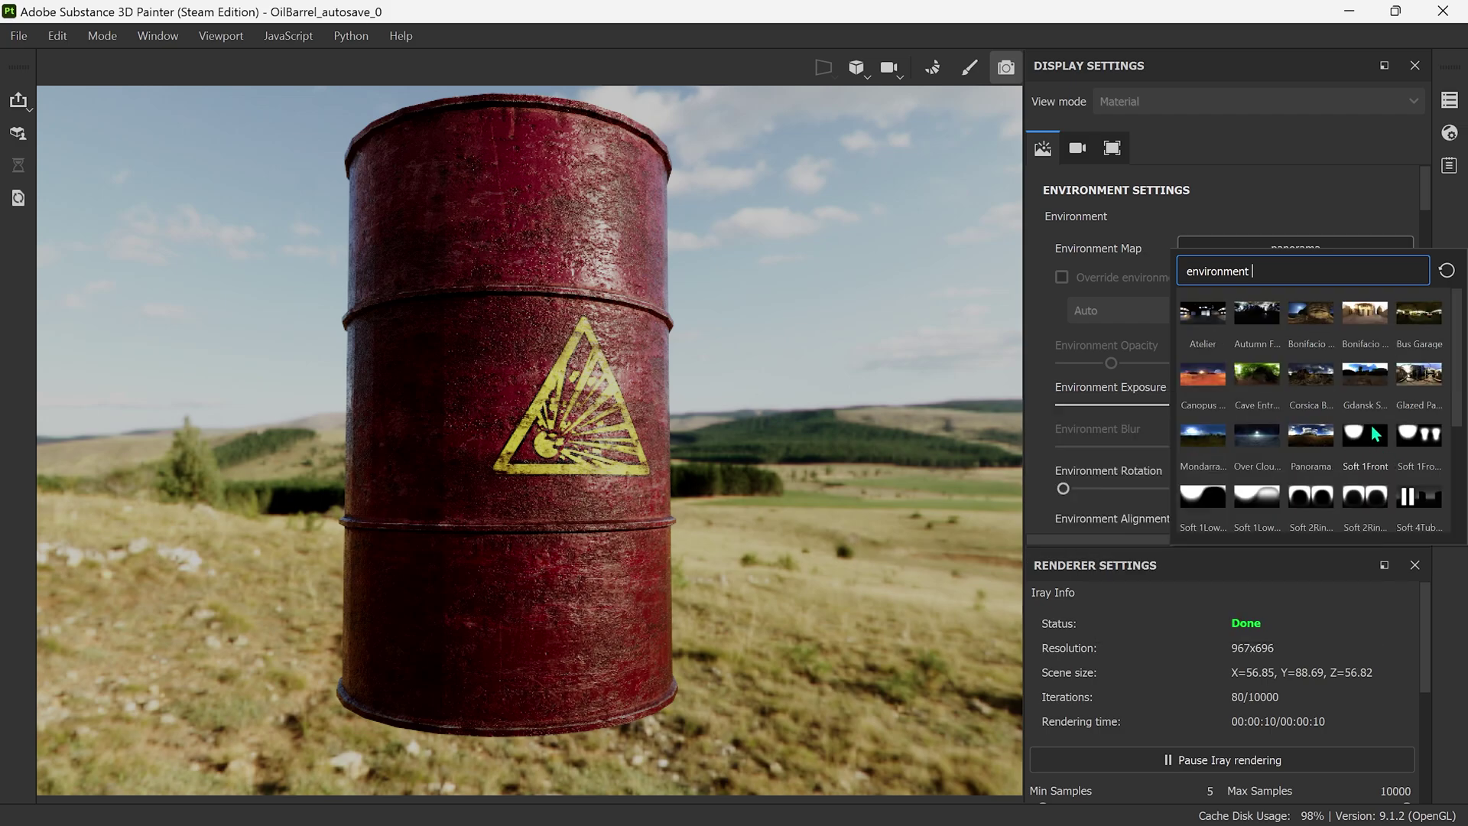
{"action": "scroll", "coordinate": [1370, 425], "scroll_direction": "down", "scroll_amount": 3}
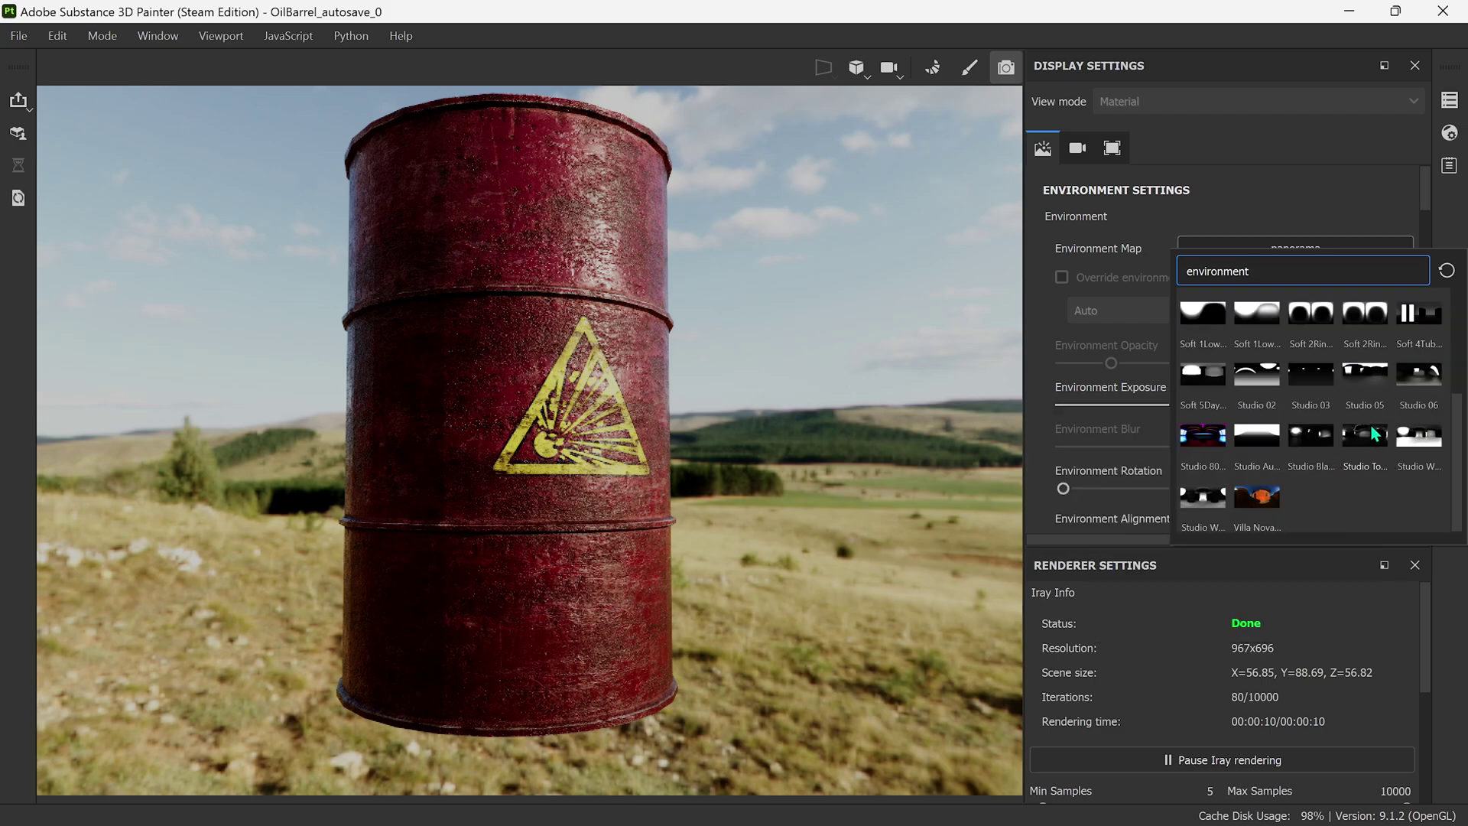
{"action": "left_click", "coordinate": [1309, 380]}
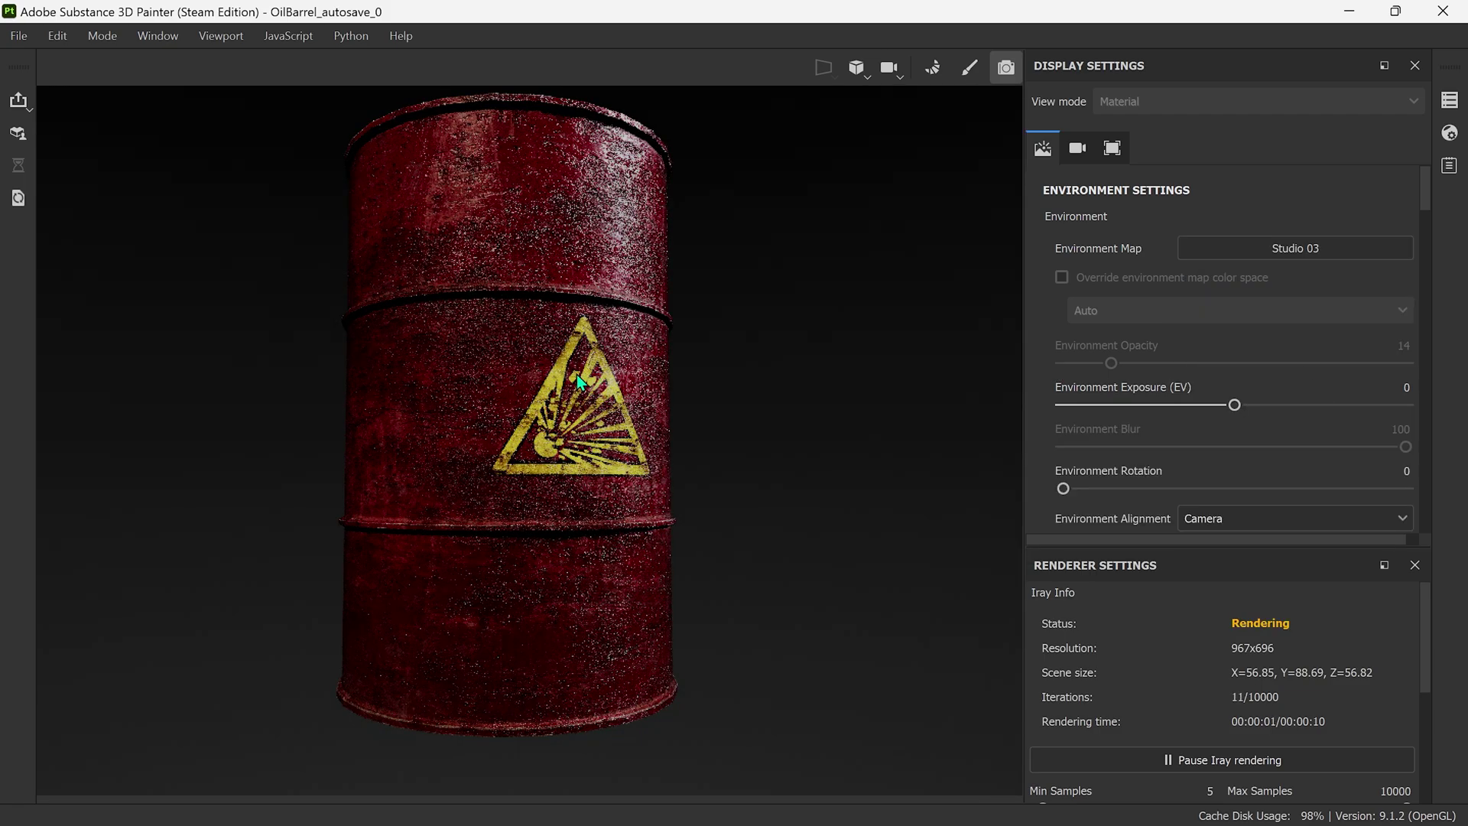
{"action": "middle_click_drag", "start_coordinate": [577, 373], "coordinate": [616, 387], "text": "alt"}
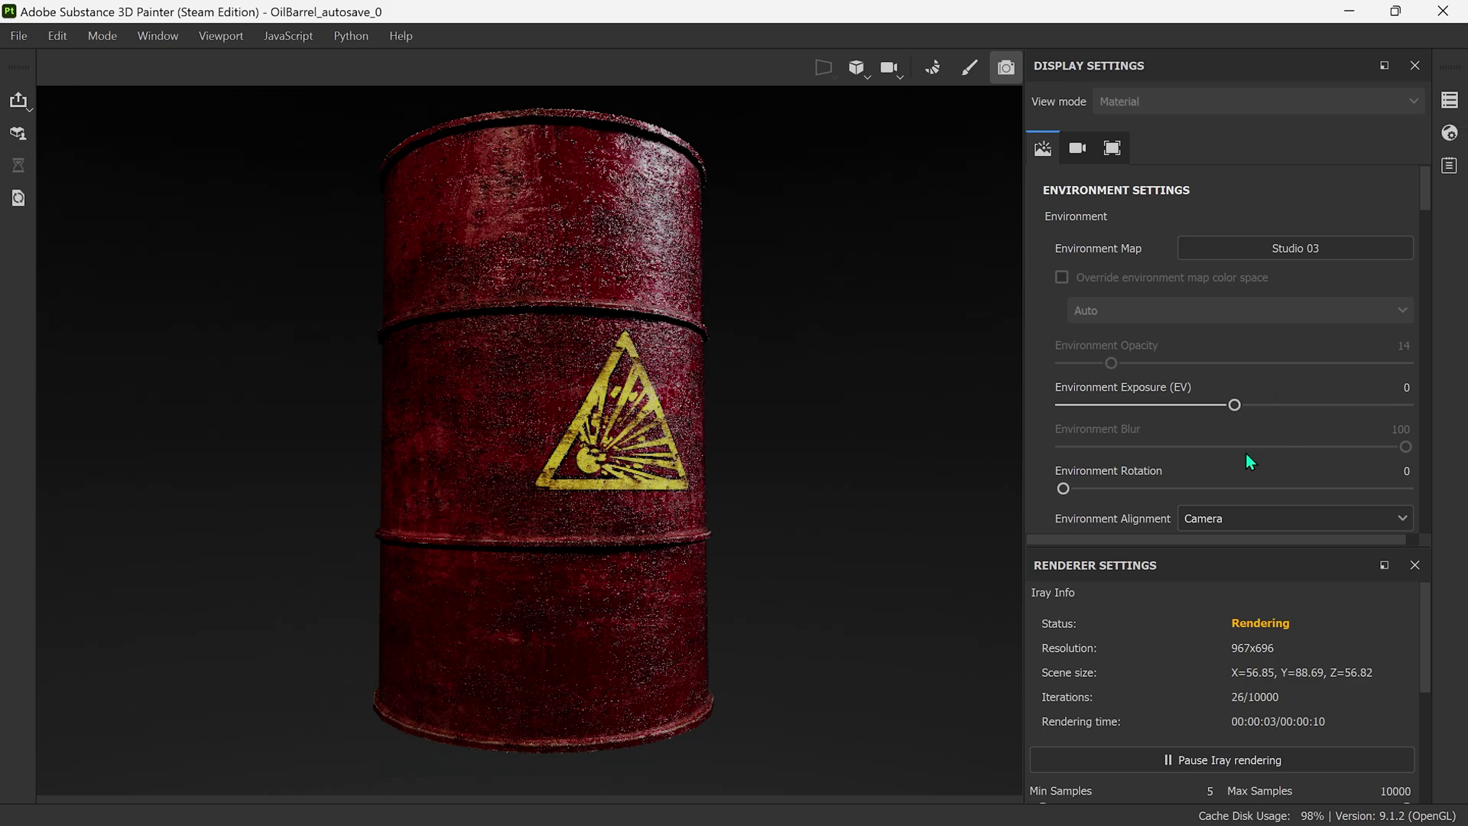
Set Environment Alignment to World and Environment Rotation to 342.
{"action": "scroll", "coordinate": [1245, 453], "scroll_direction": "down", "scroll_amount": 3}
{"action": "left_click", "coordinate": [1258, 405]}
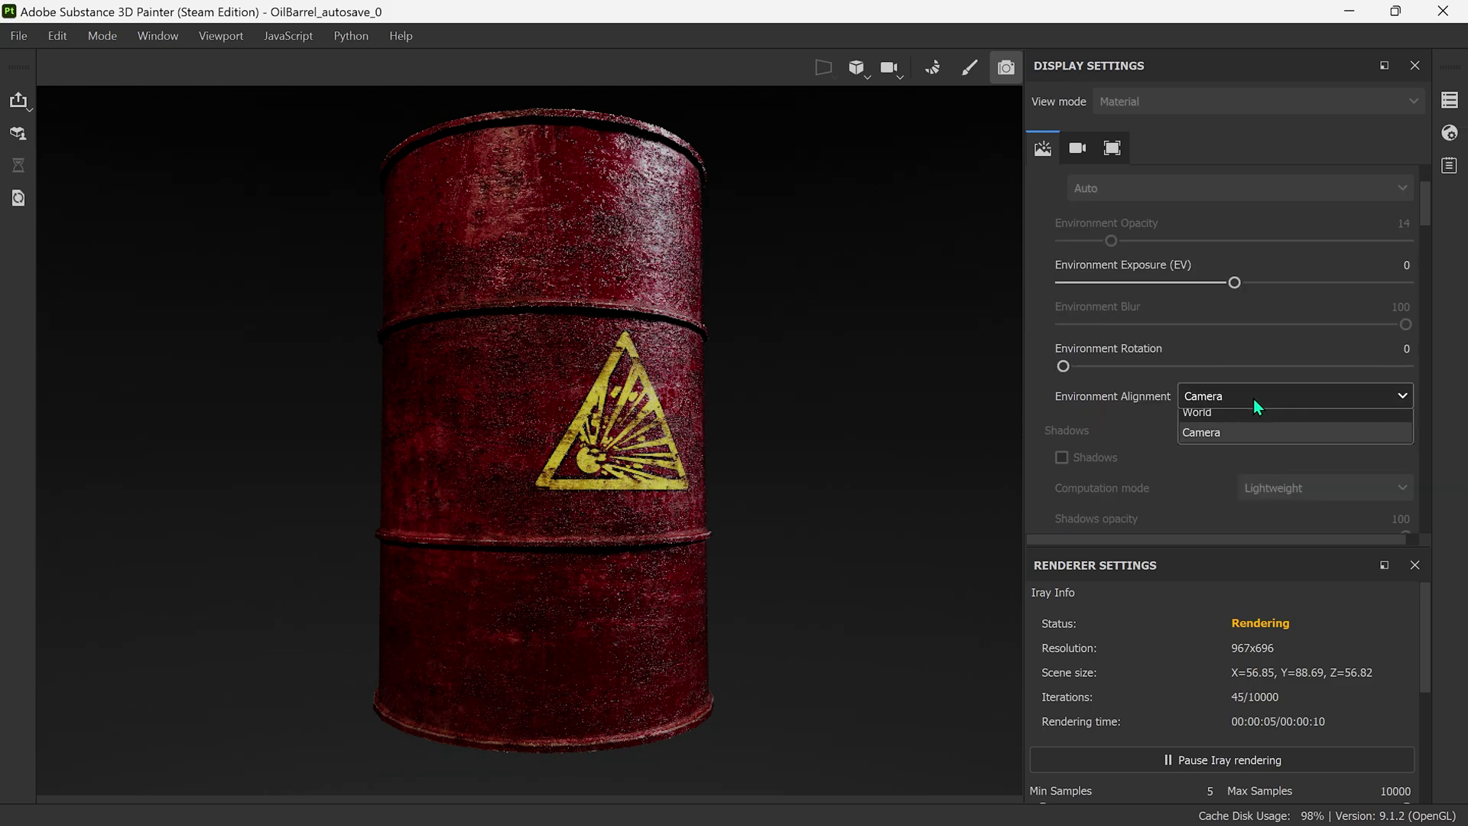
{"action": "left_click", "coordinate": [1237, 425]}
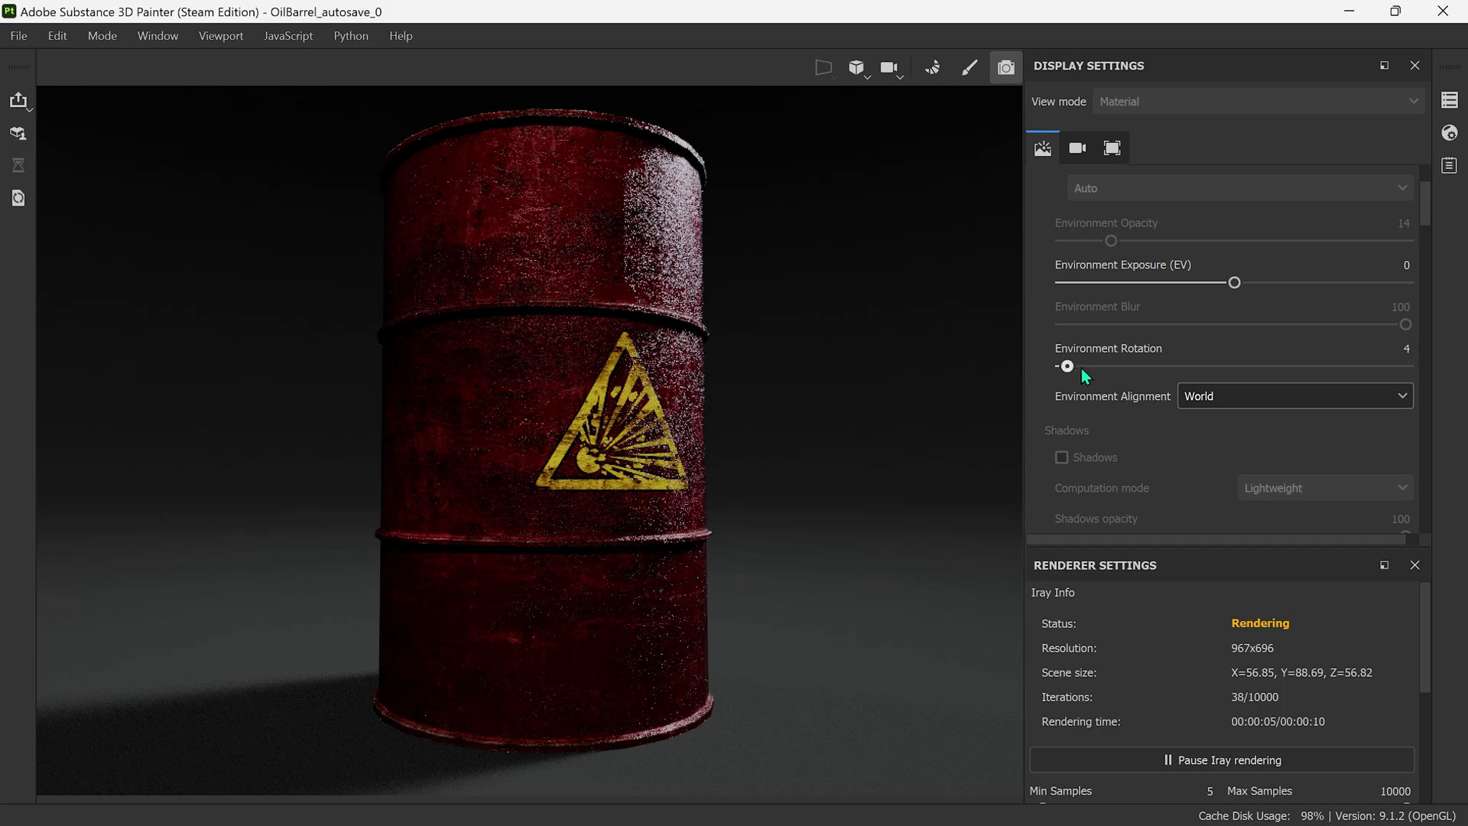
{"action": "left_click_drag", "start_coordinate": [1081, 369], "coordinate": [1130, 369]}
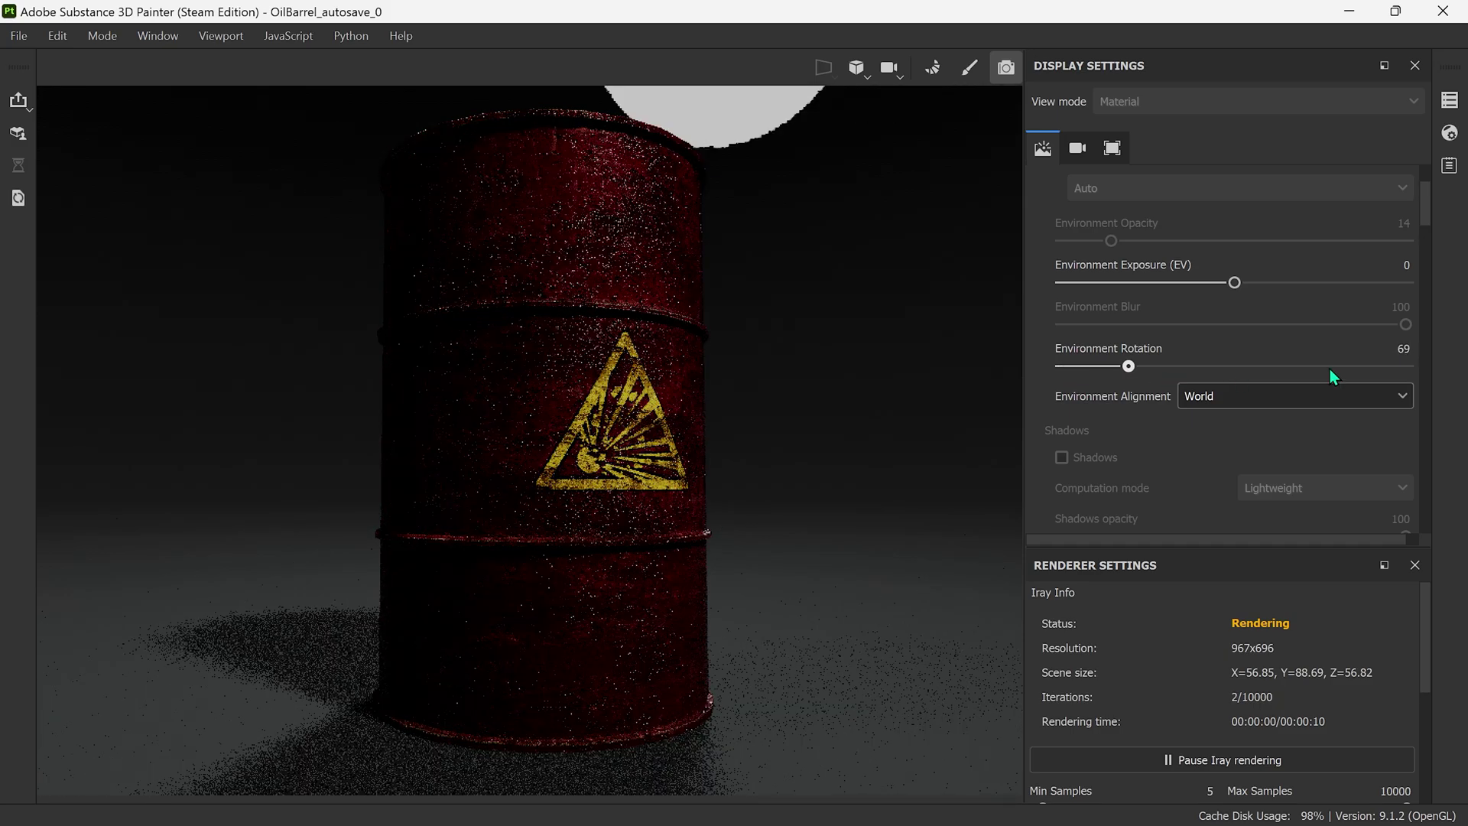
{"action": "left_click", "coordinate": [1370, 366]}
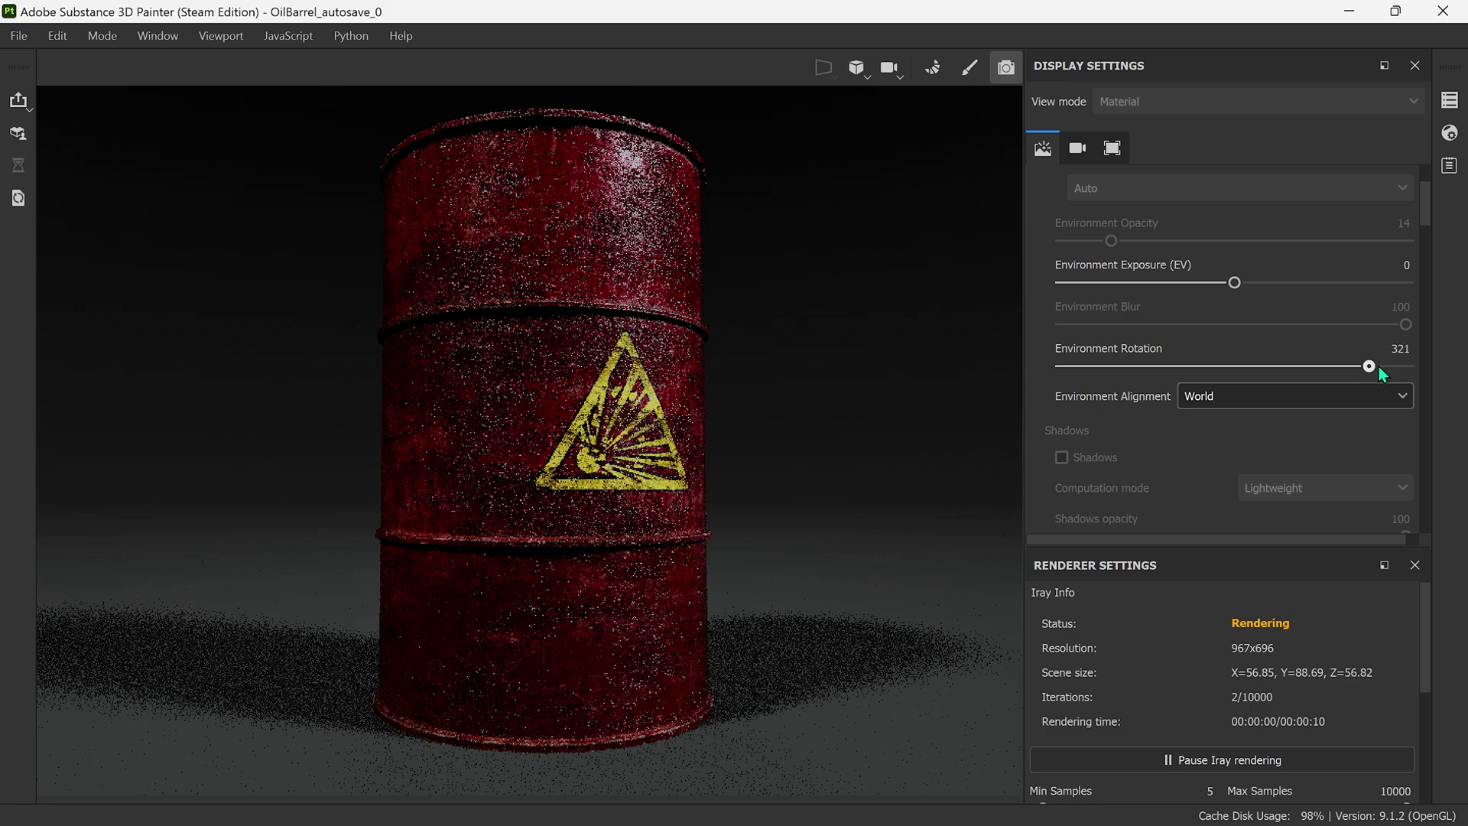
{"action": "left_click_drag", "start_coordinate": [1378, 365], "coordinate": [1388, 367]}
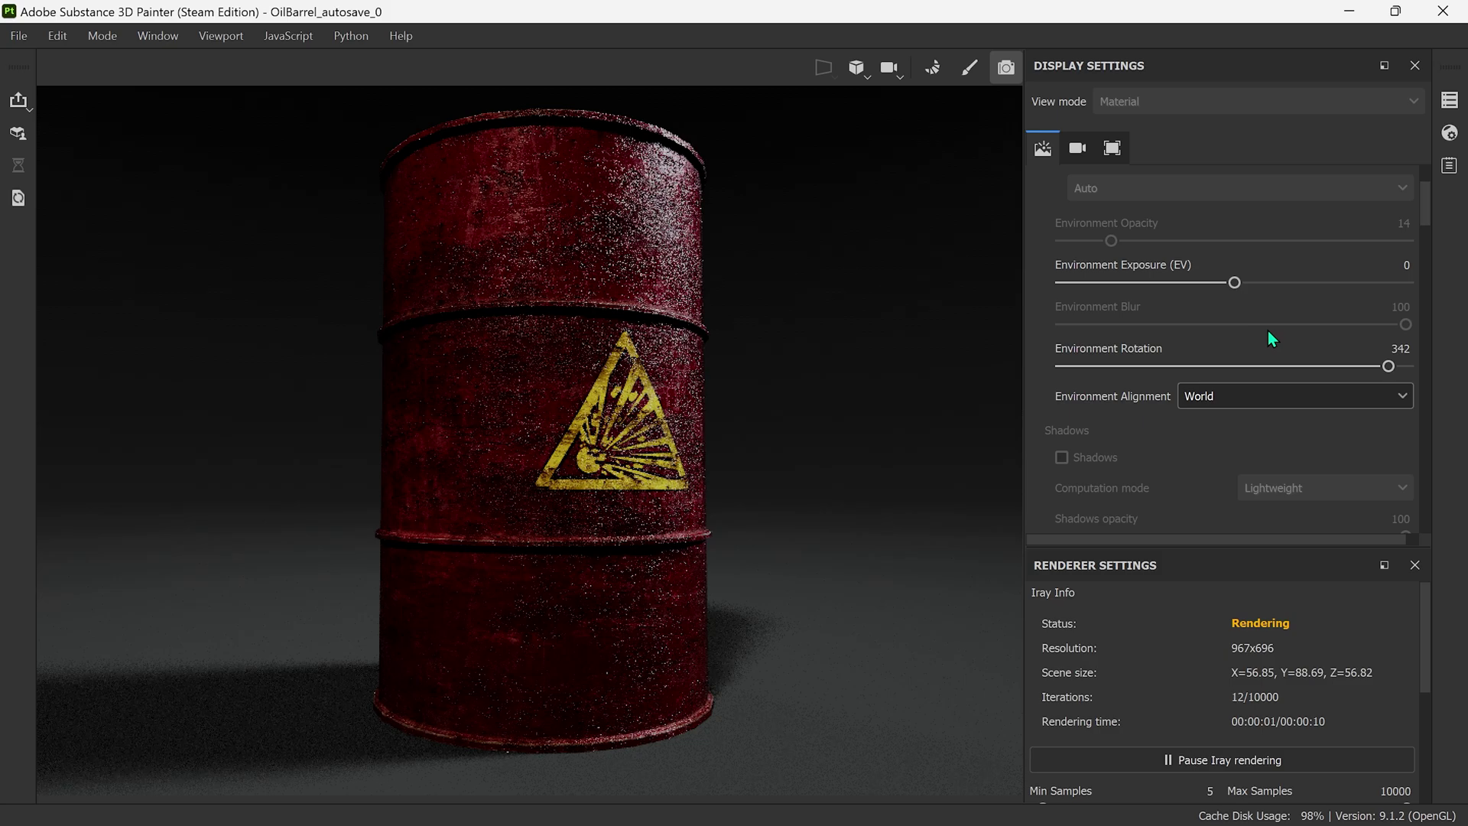
Enable Clear color in the Dome settings for a flat grey background.
{"action": "scroll", "coordinate": [1260, 337], "scroll_direction": "down", "scroll_amount": 3}
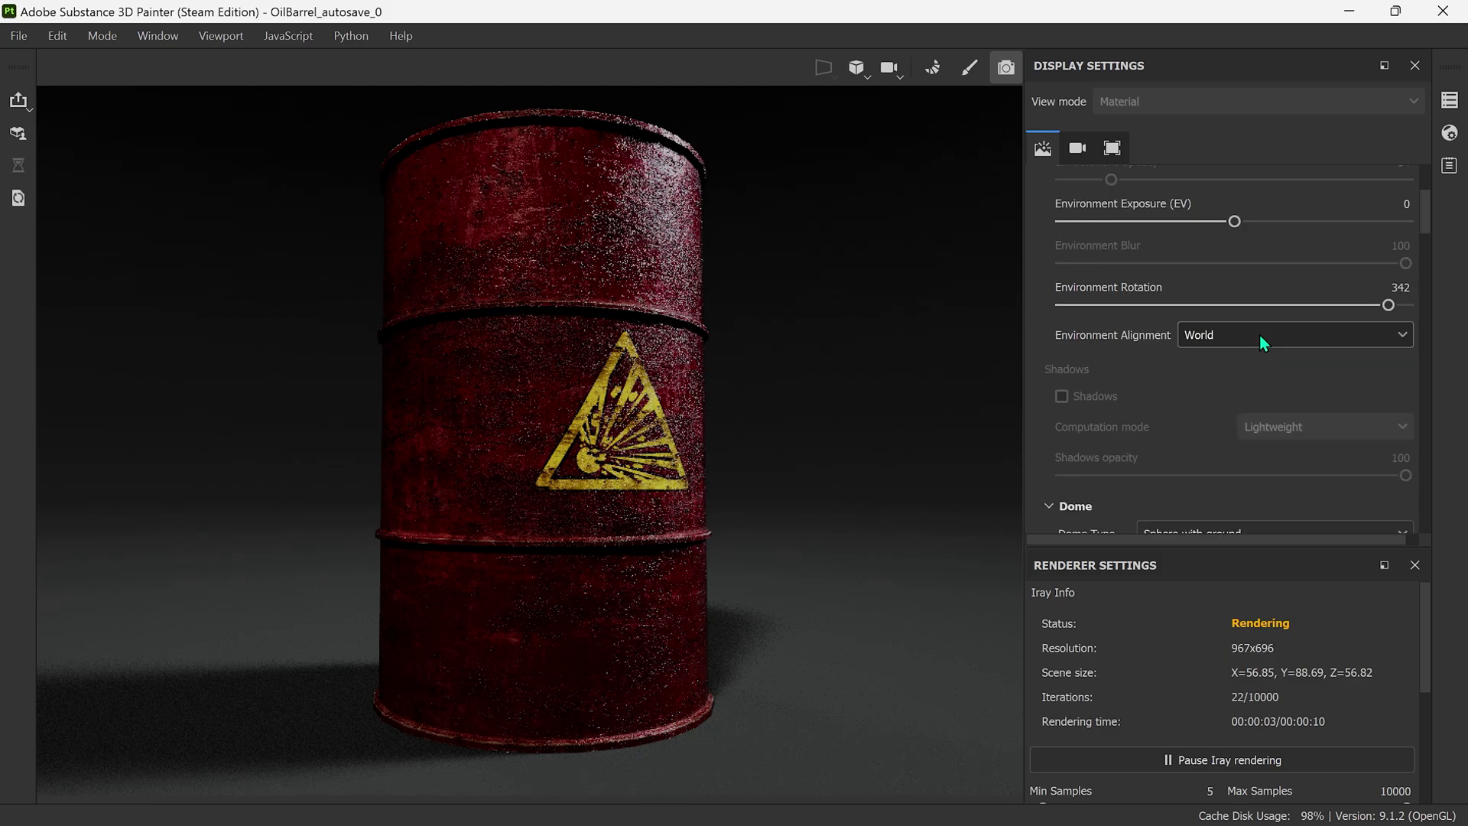
{"action": "scroll", "coordinate": [1259, 334], "scroll_direction": "down", "scroll_amount": 3}
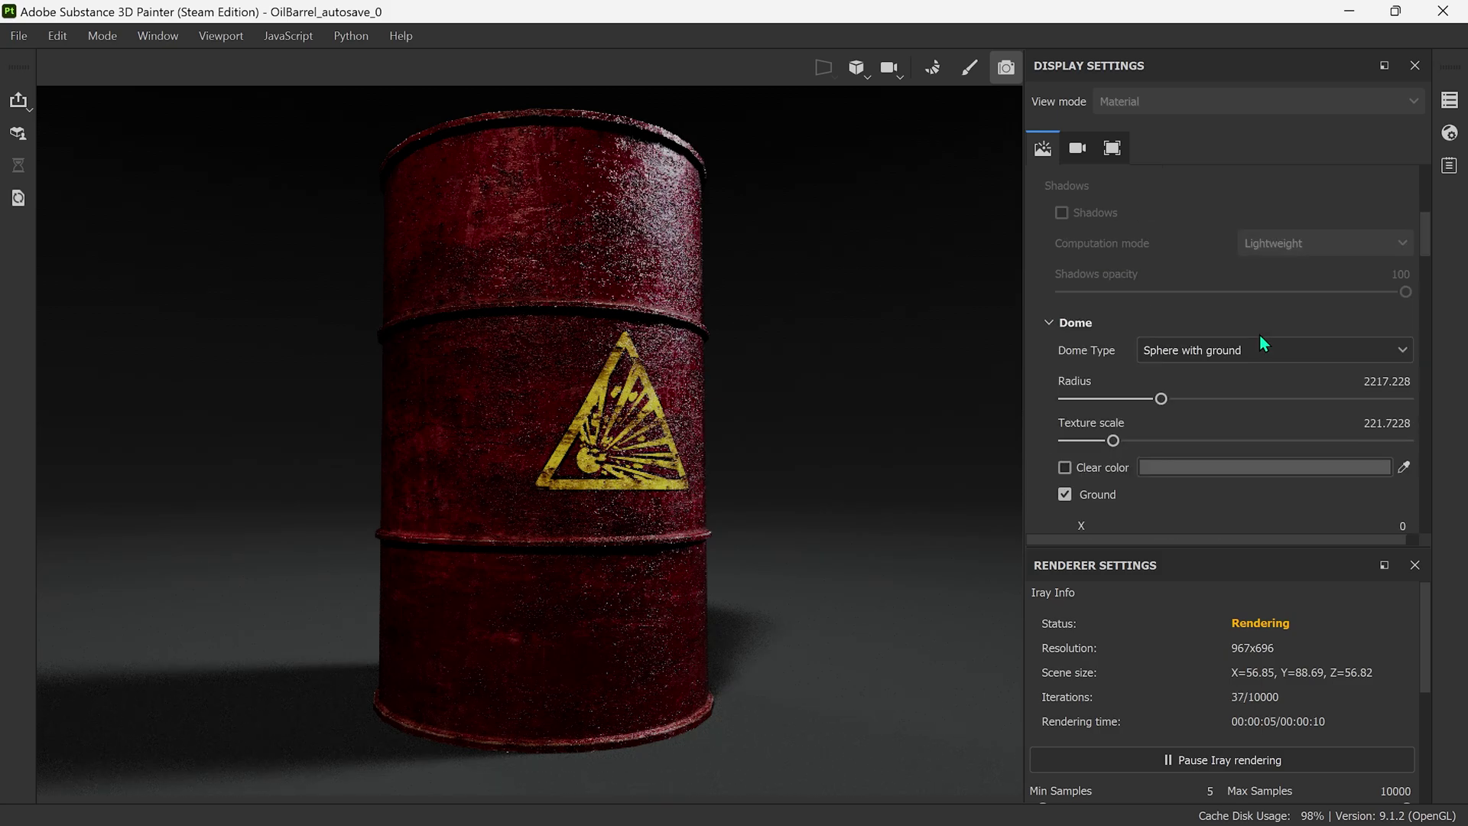
{"action": "scroll", "coordinate": [1240, 332], "scroll_direction": "down", "scroll_amount": 3}
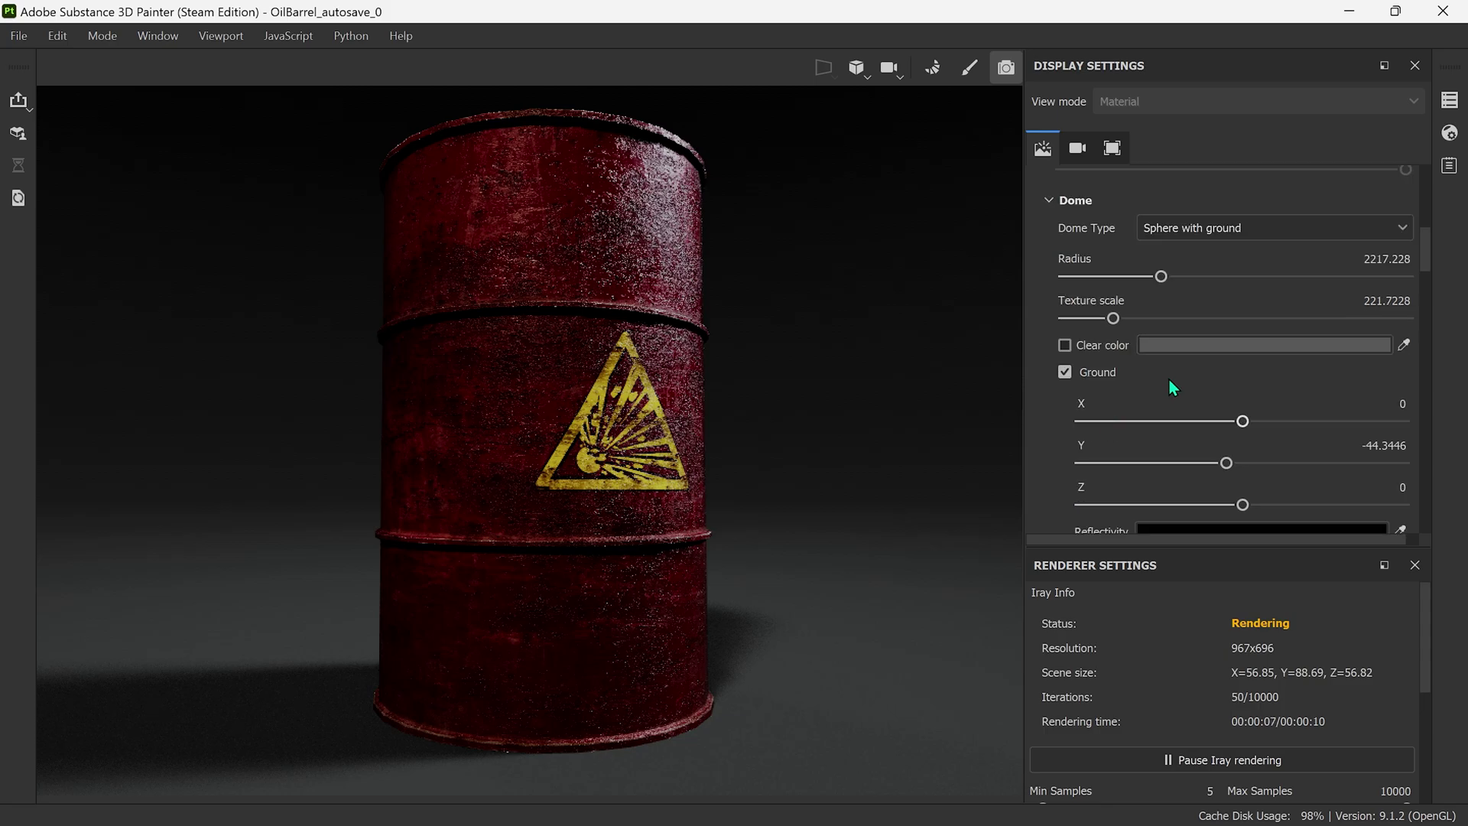
{"action": "left_click", "coordinate": [1065, 345]}
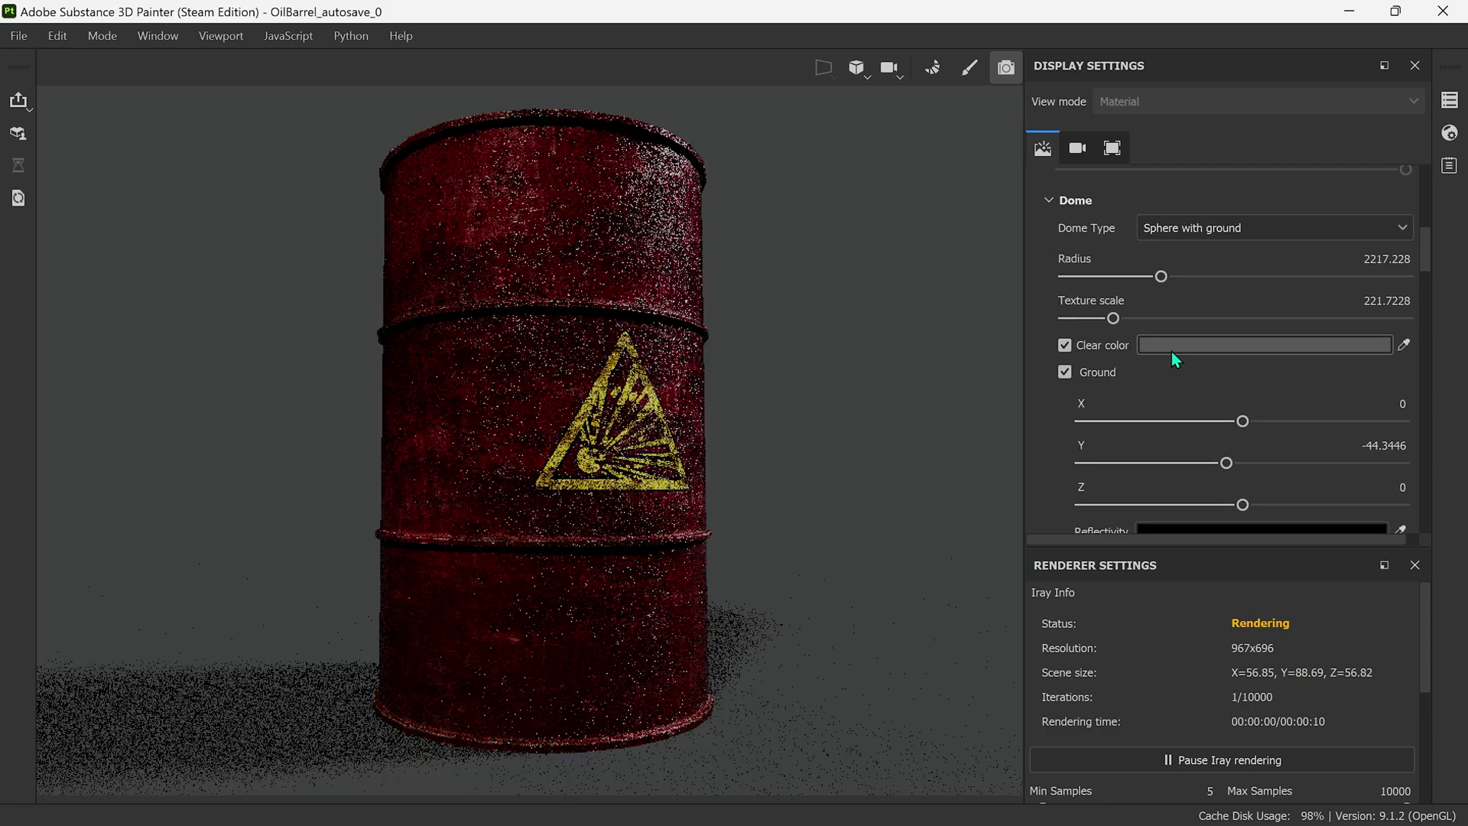
Set the clear colour to hex 313131 and close the colour picker.
{"action": "left_click", "coordinate": [1196, 345]}
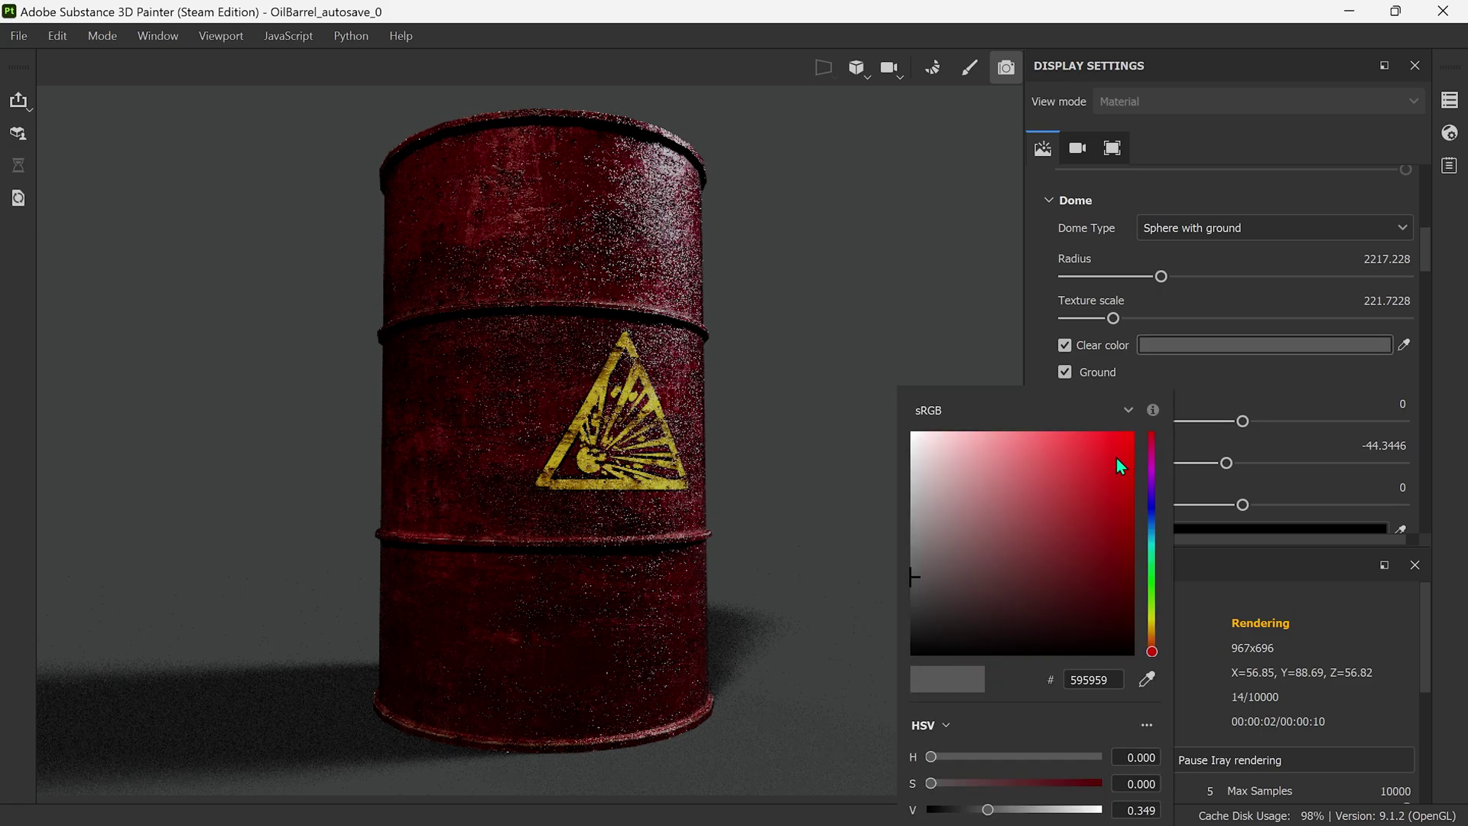
{"action": "double_click", "coordinate": [1094, 681]}
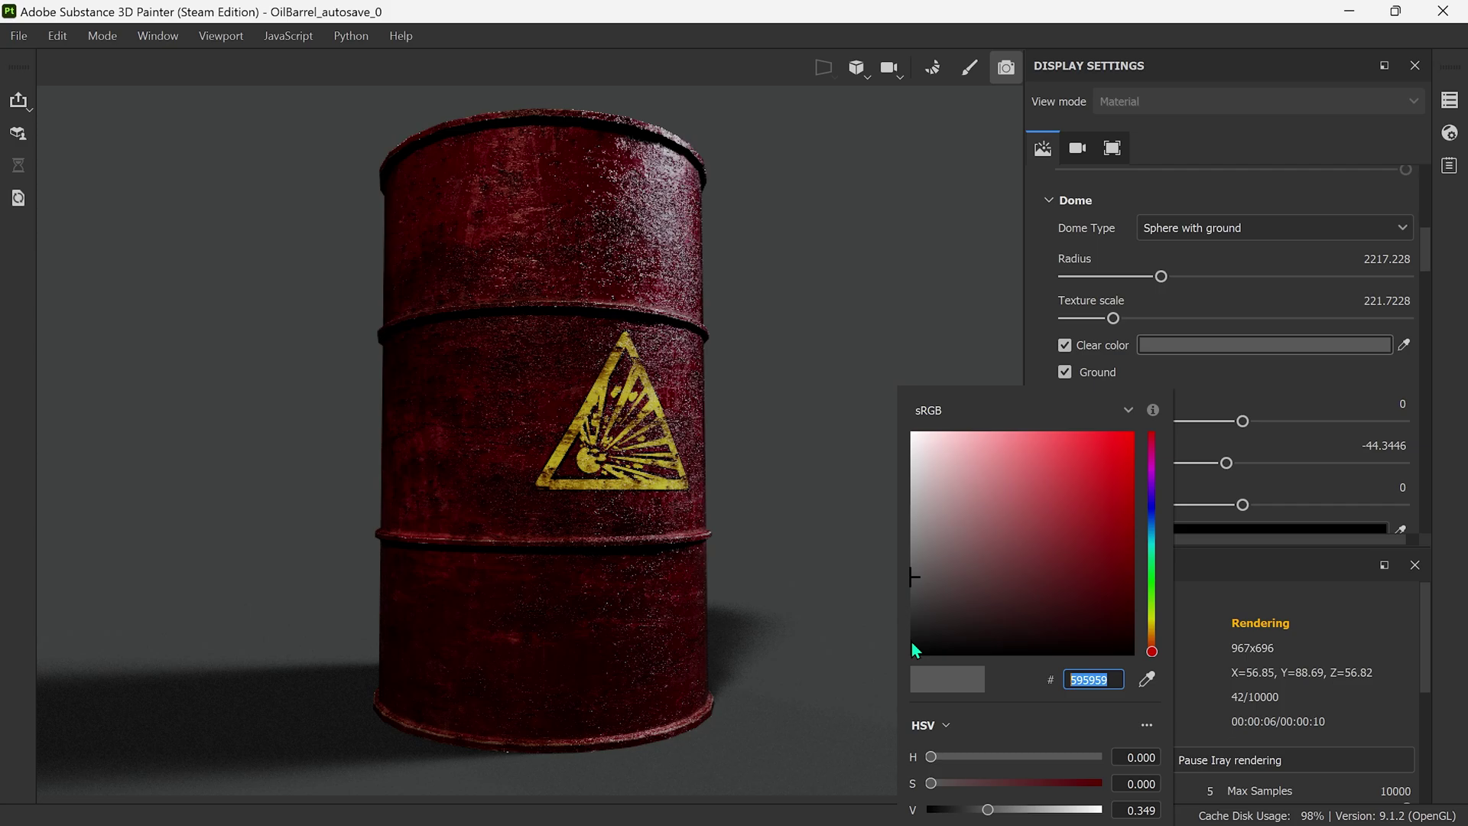
{"action": "type", "text": "313131"}
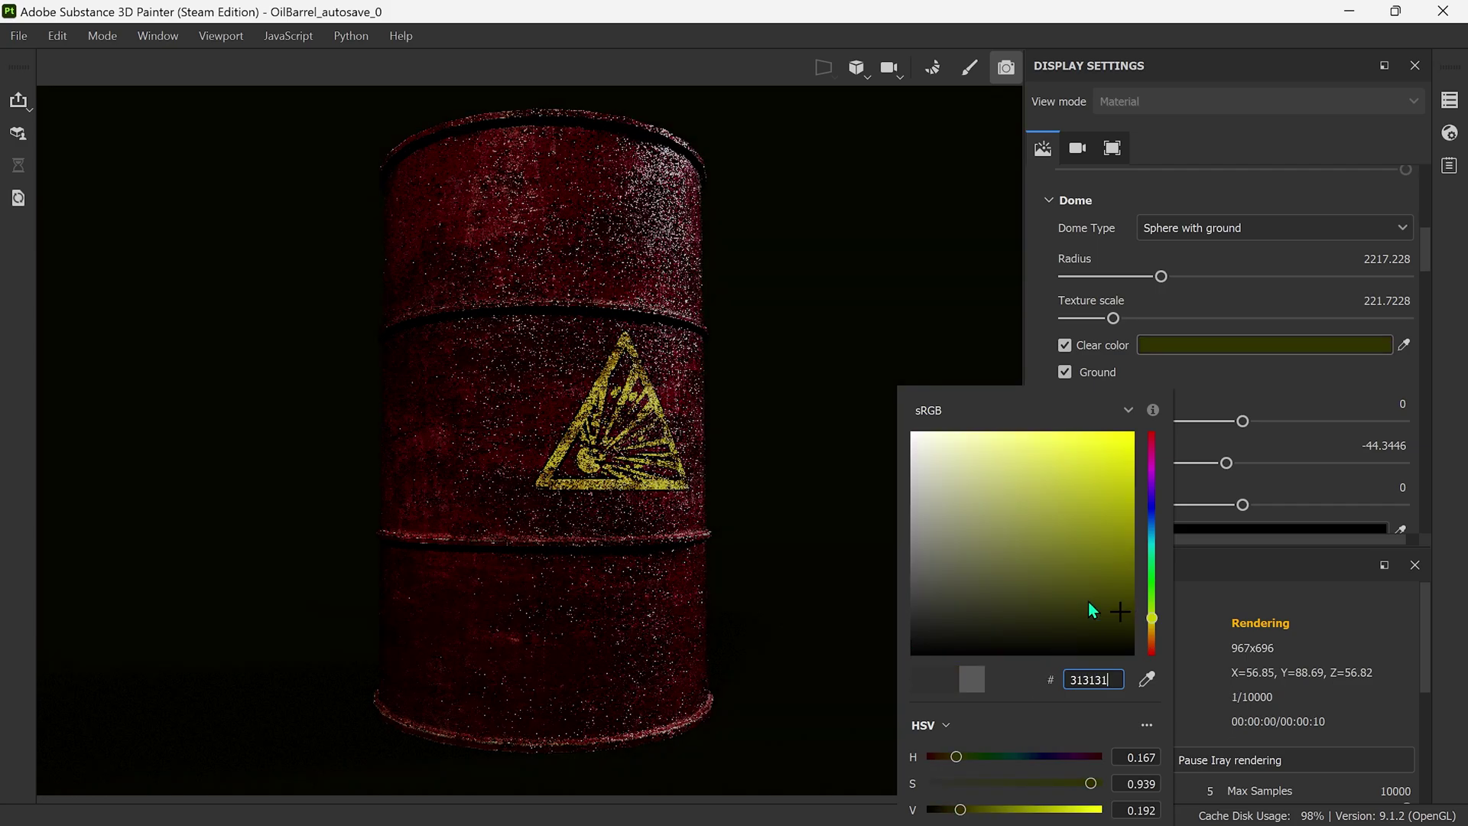
{"action": "key", "text": "Return"}
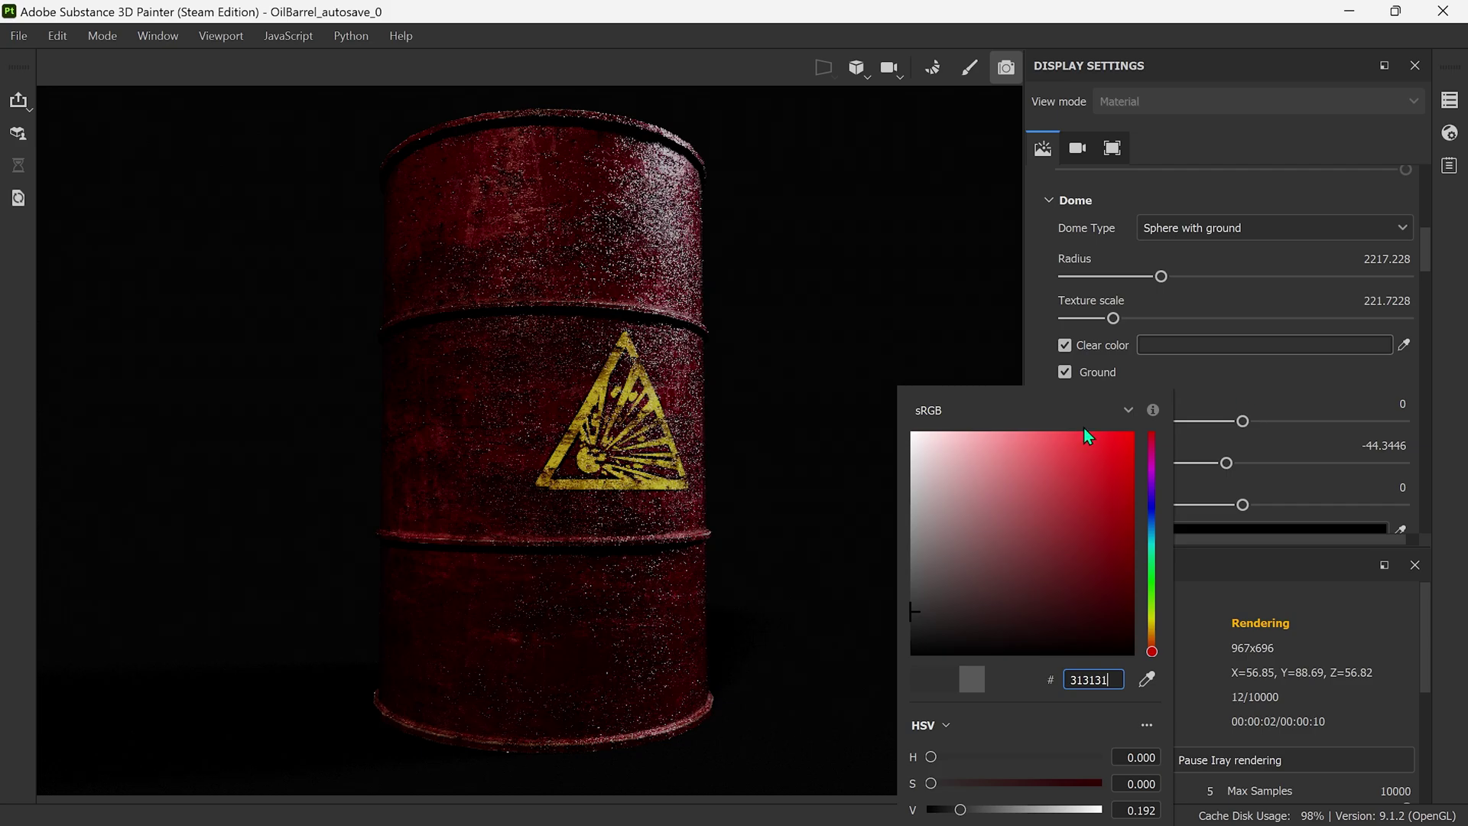
{"action": "key", "text": "Escape"}
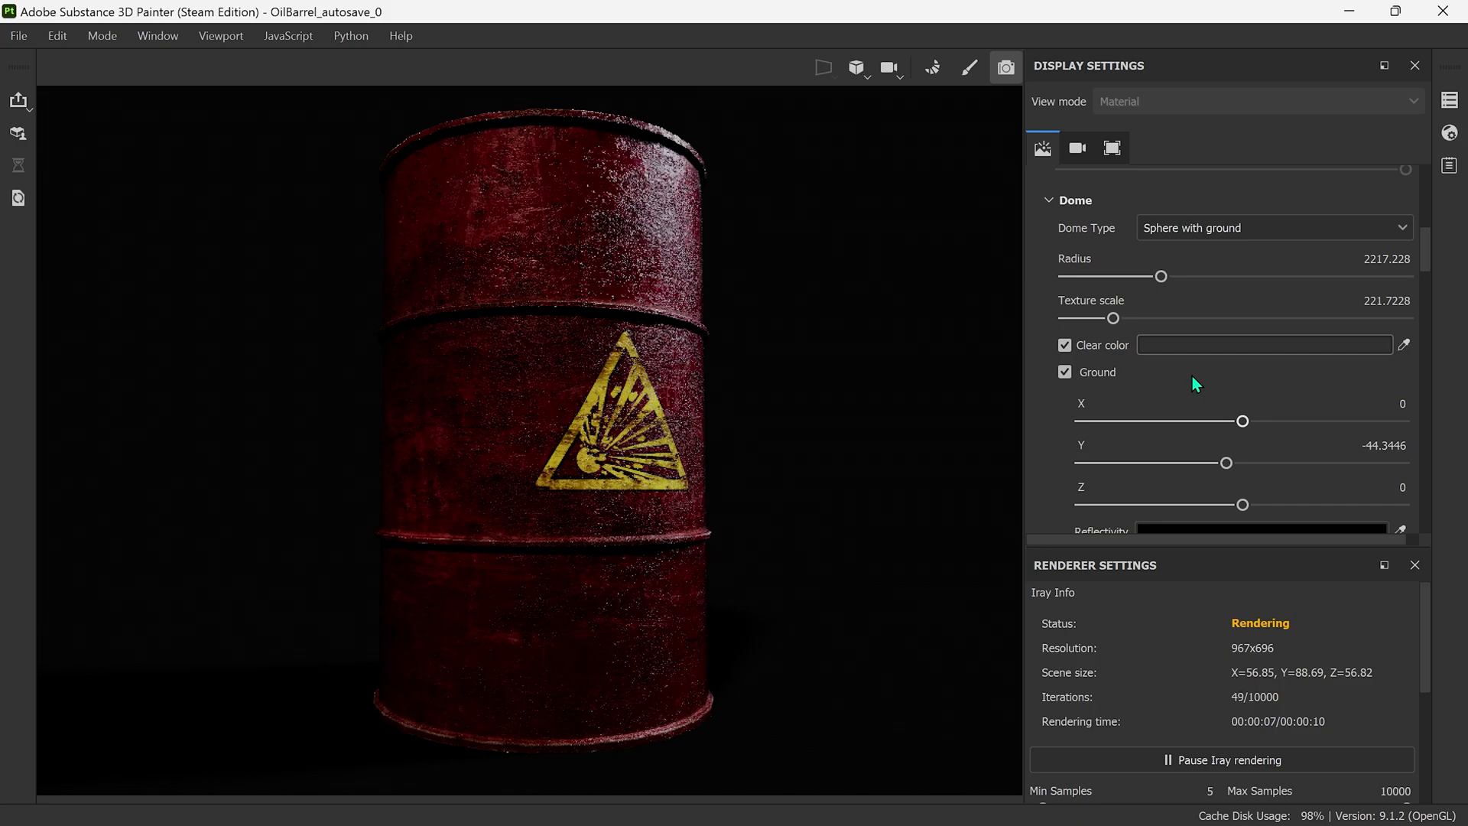
Set the ground Reflectivity colour to hex a1a1a1 and close the picker.
{"action": "scroll", "coordinate": [1195, 380], "scroll_direction": "down", "scroll_amount": 2}
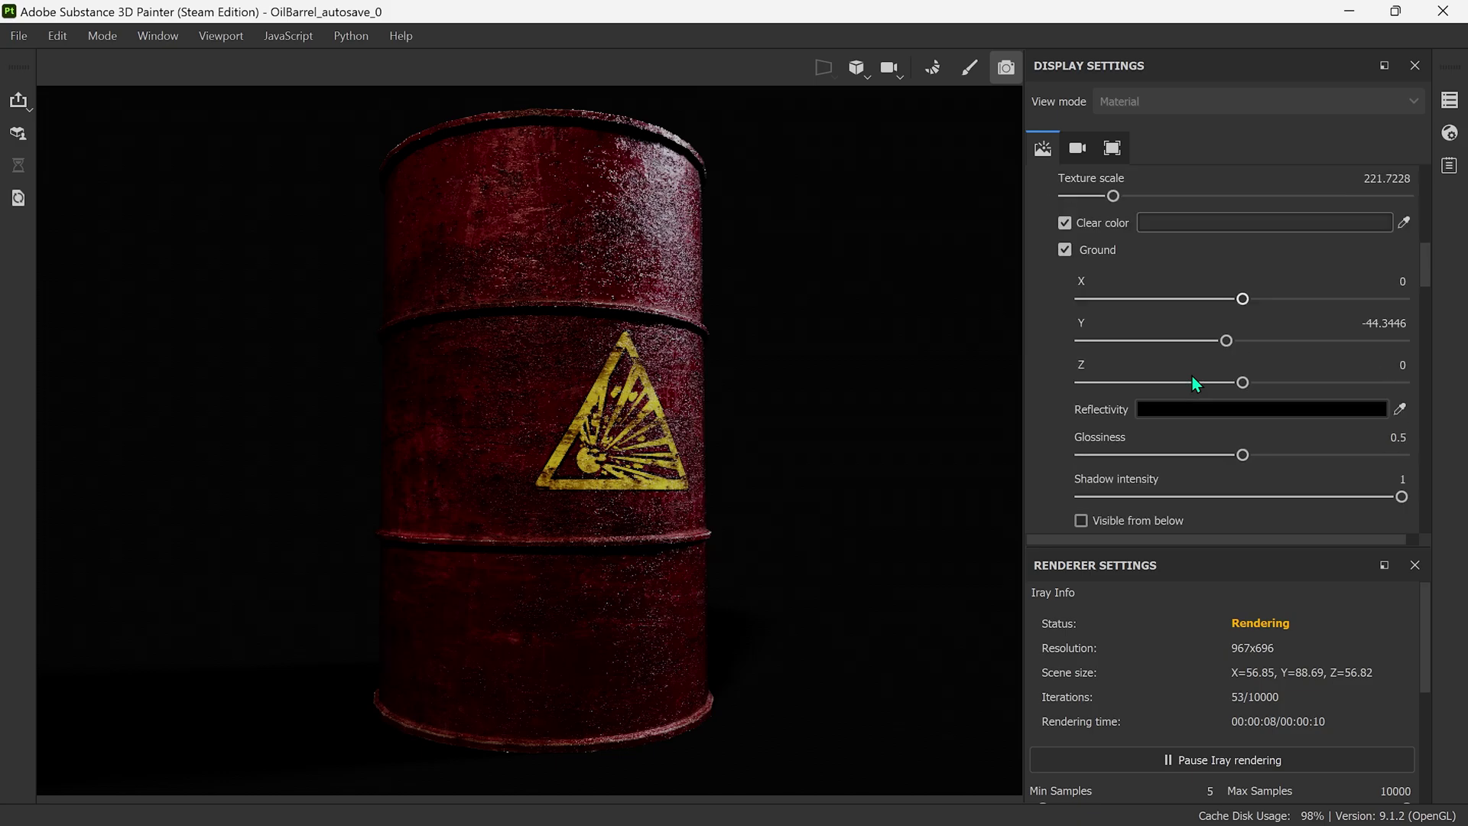
{"action": "left_click", "coordinate": [1227, 409]}
{"action": "left_click_drag", "start_coordinate": [1156, 501], "coordinate": [1033, 496]}
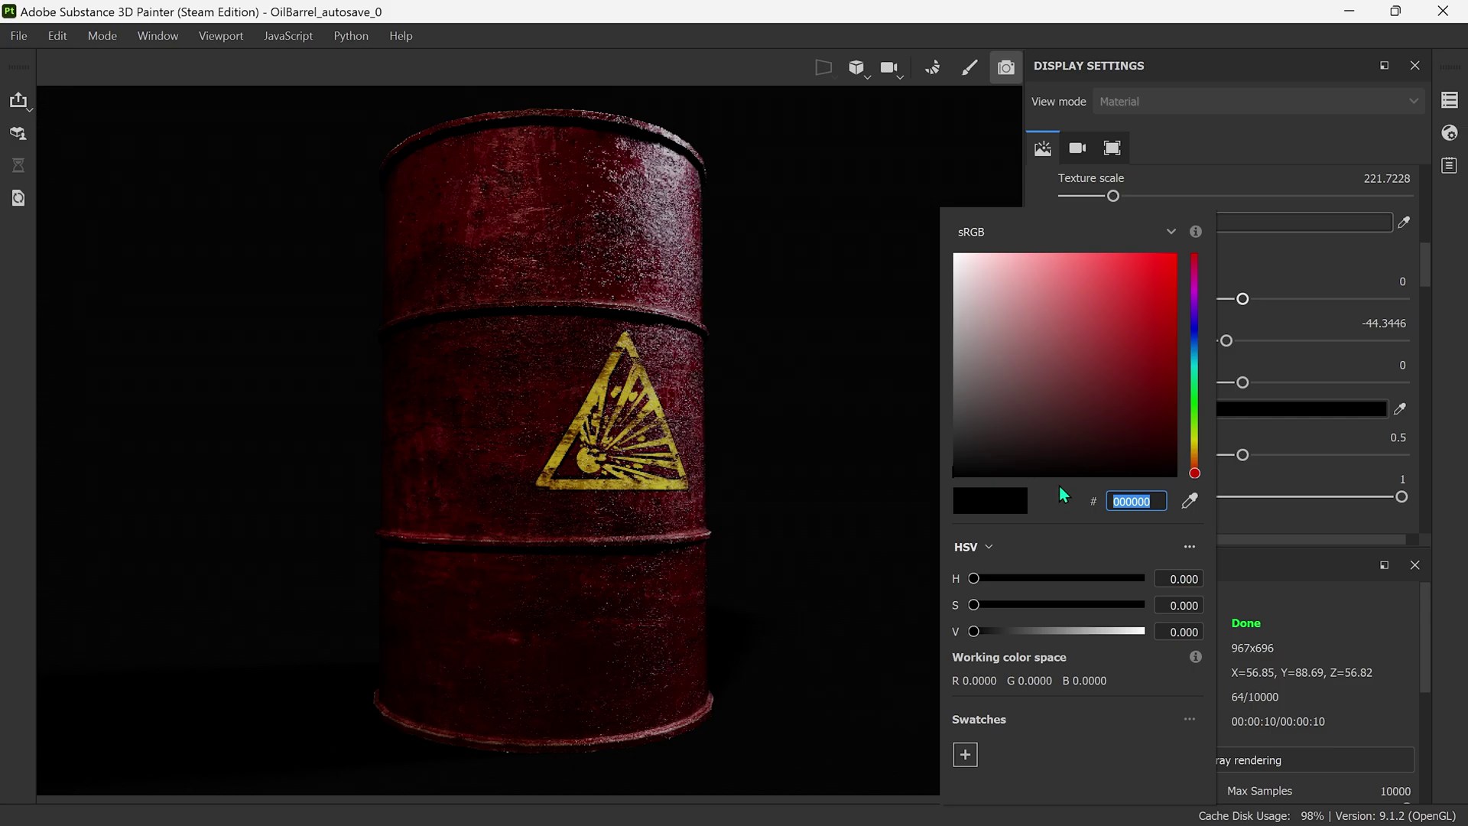
{"action": "type", "text": "a1a1a"}
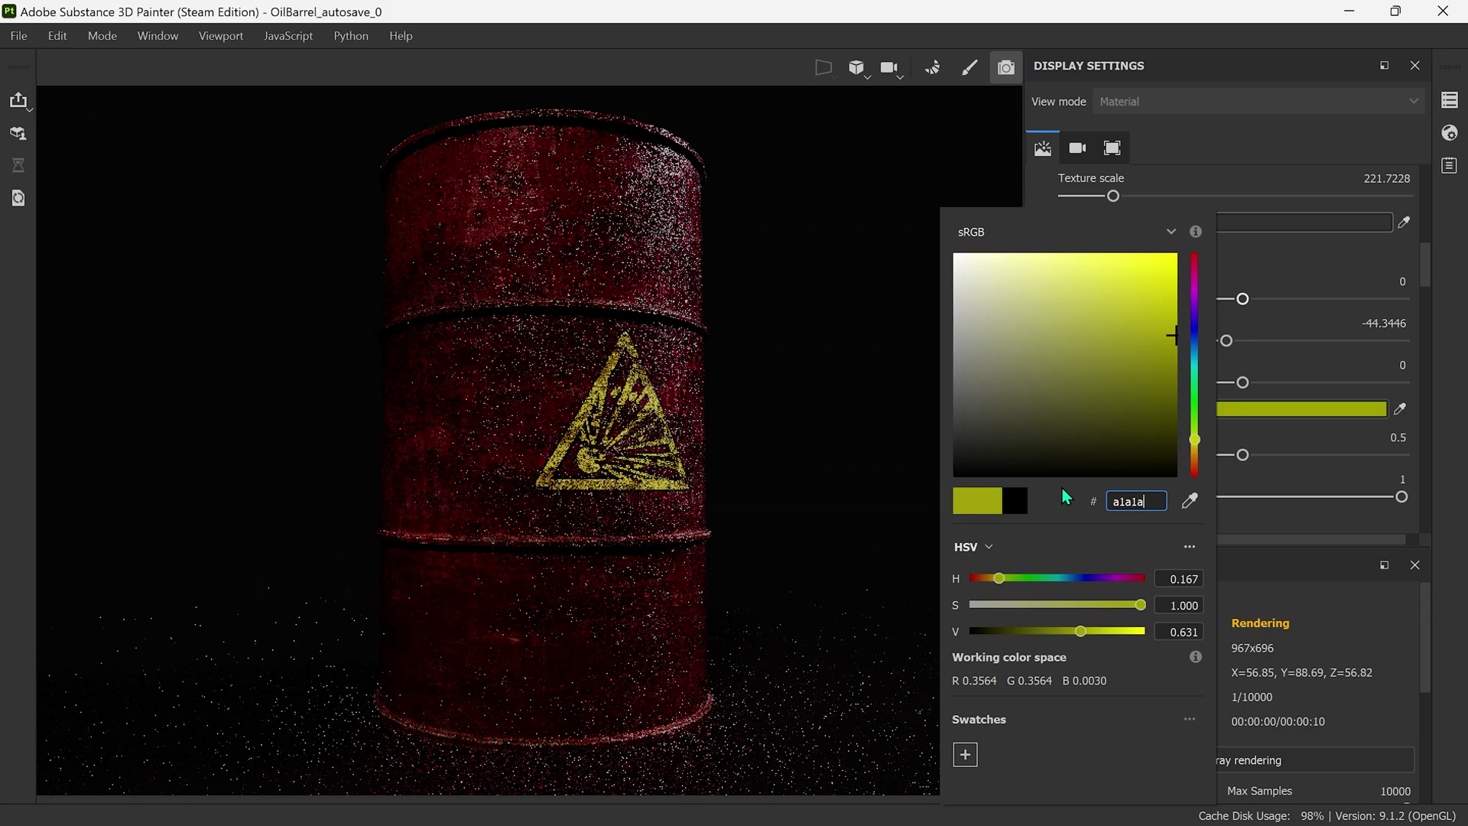
{"action": "type", "text": "1"}
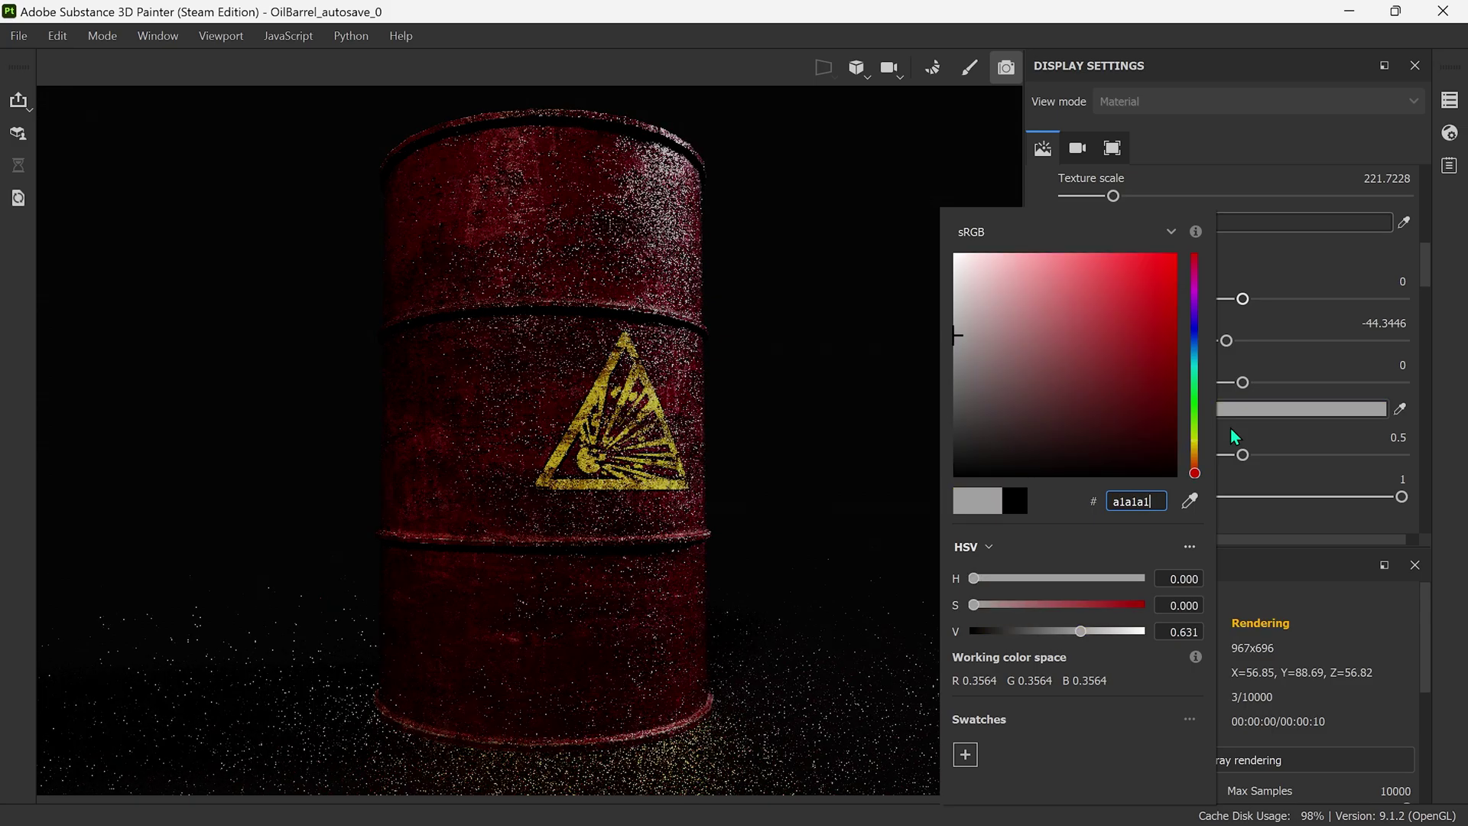
{"action": "left_click", "coordinate": [1321, 251]}
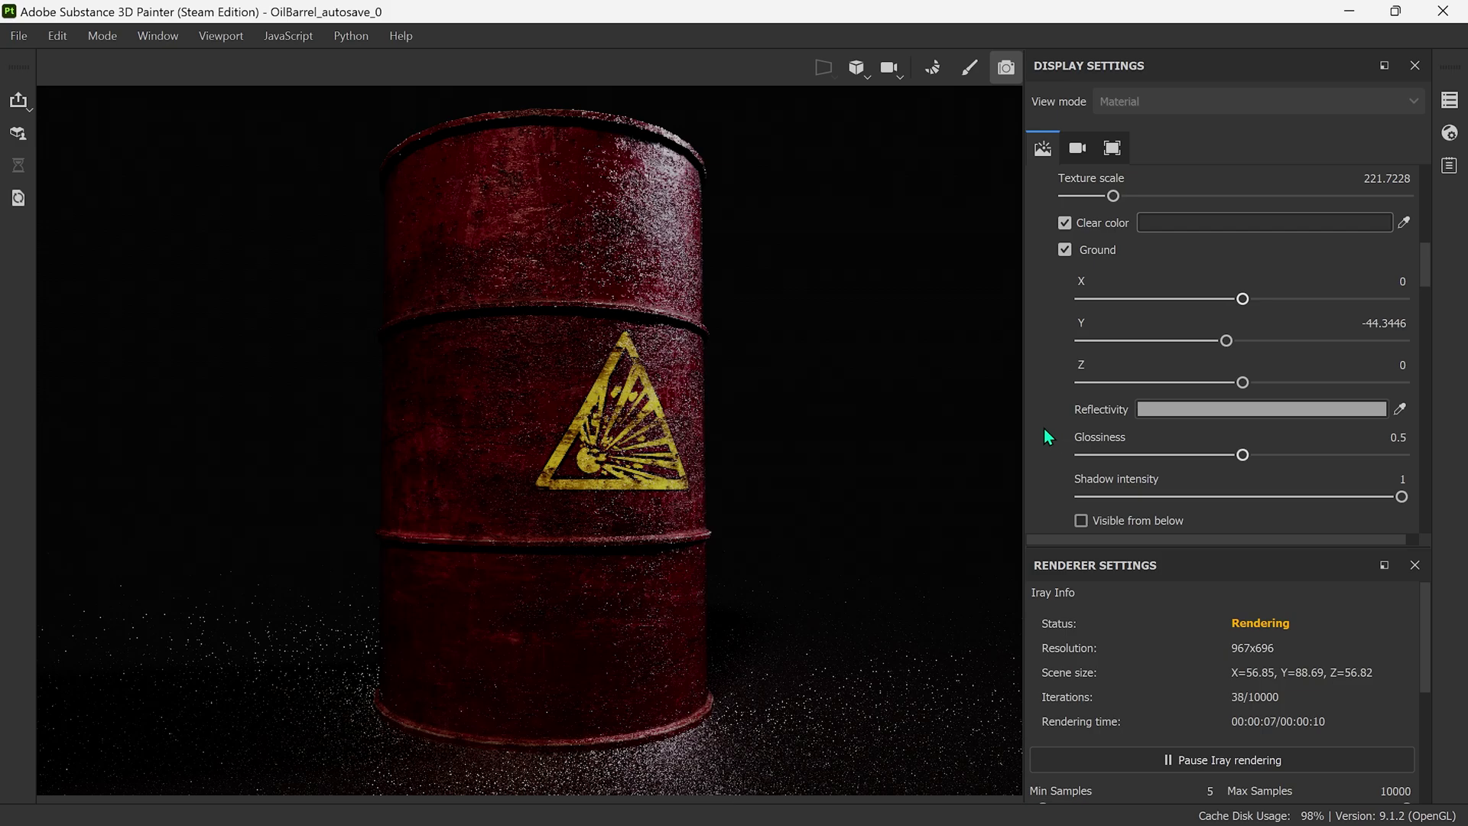
Scroll Display Settings past Camera Settings to Activate Color Profile and Tone mapping.
{"action": "scroll", "coordinate": [1052, 425], "scroll_direction": "down", "scroll_amount": 1}
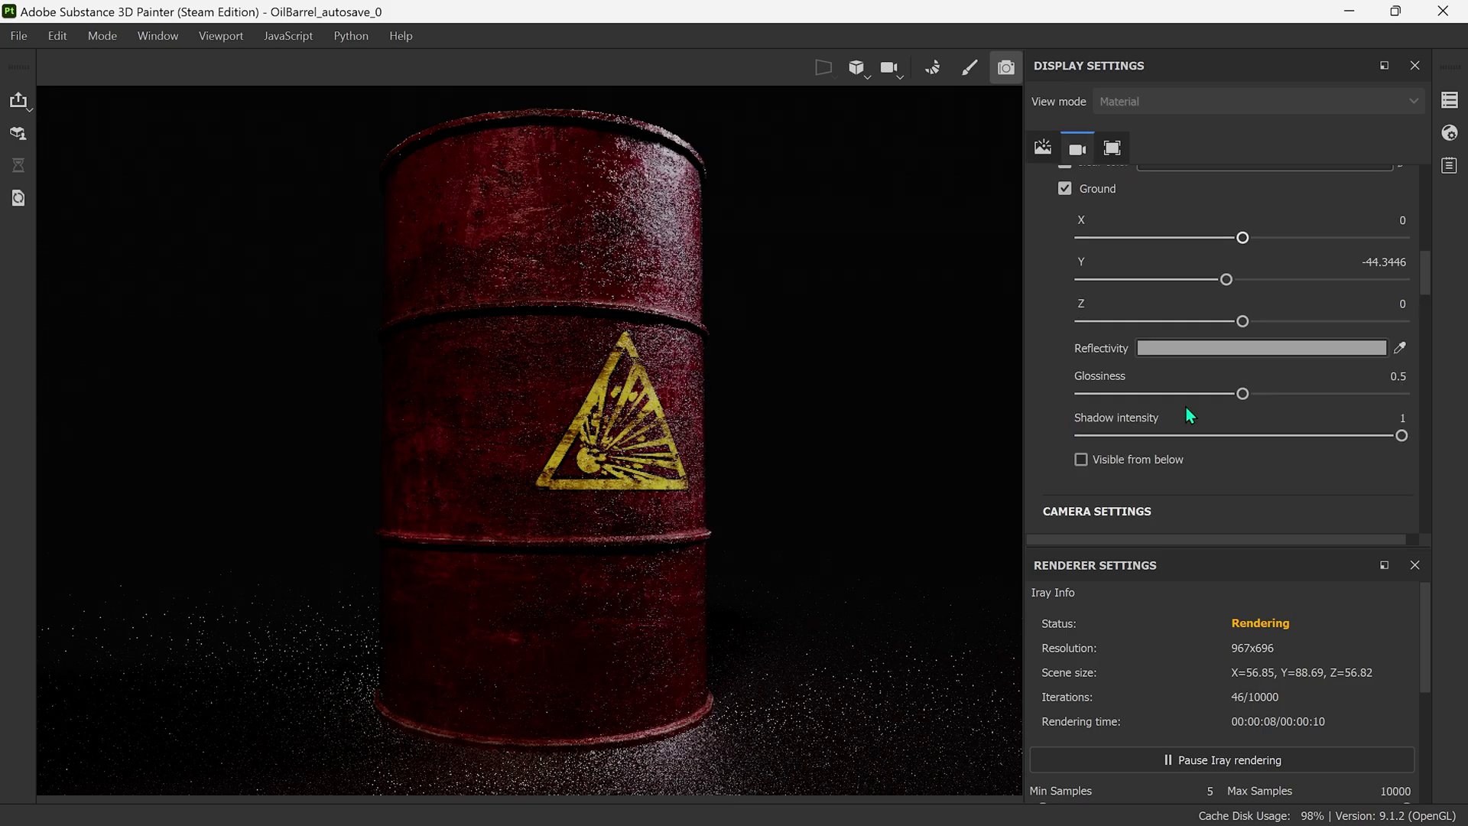
{"action": "scroll", "coordinate": [1054, 419], "scroll_direction": "down", "scroll_amount": 1}
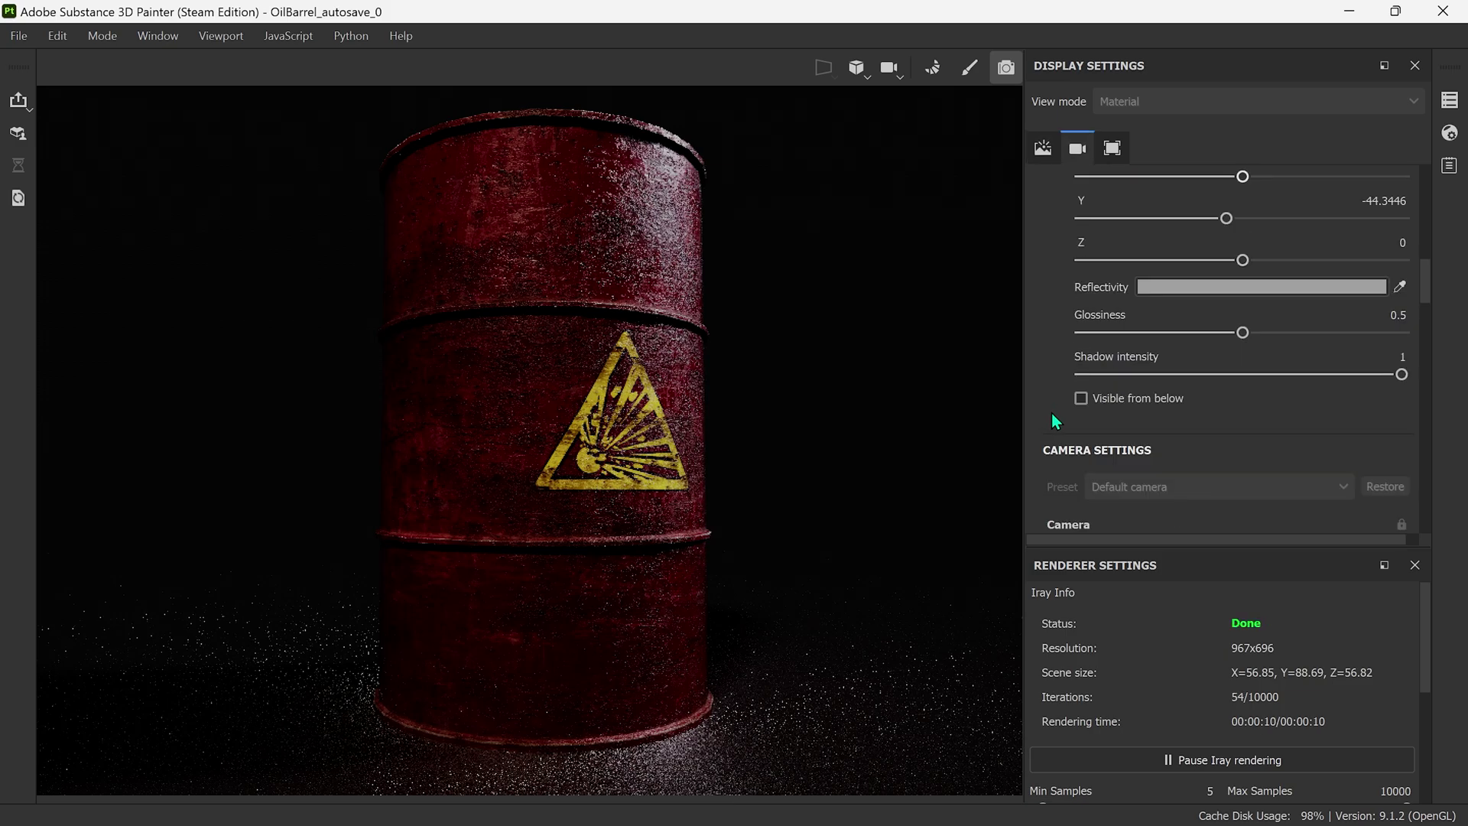
{"action": "scroll", "coordinate": [1051, 414], "scroll_direction": "down", "scroll_amount": 4}
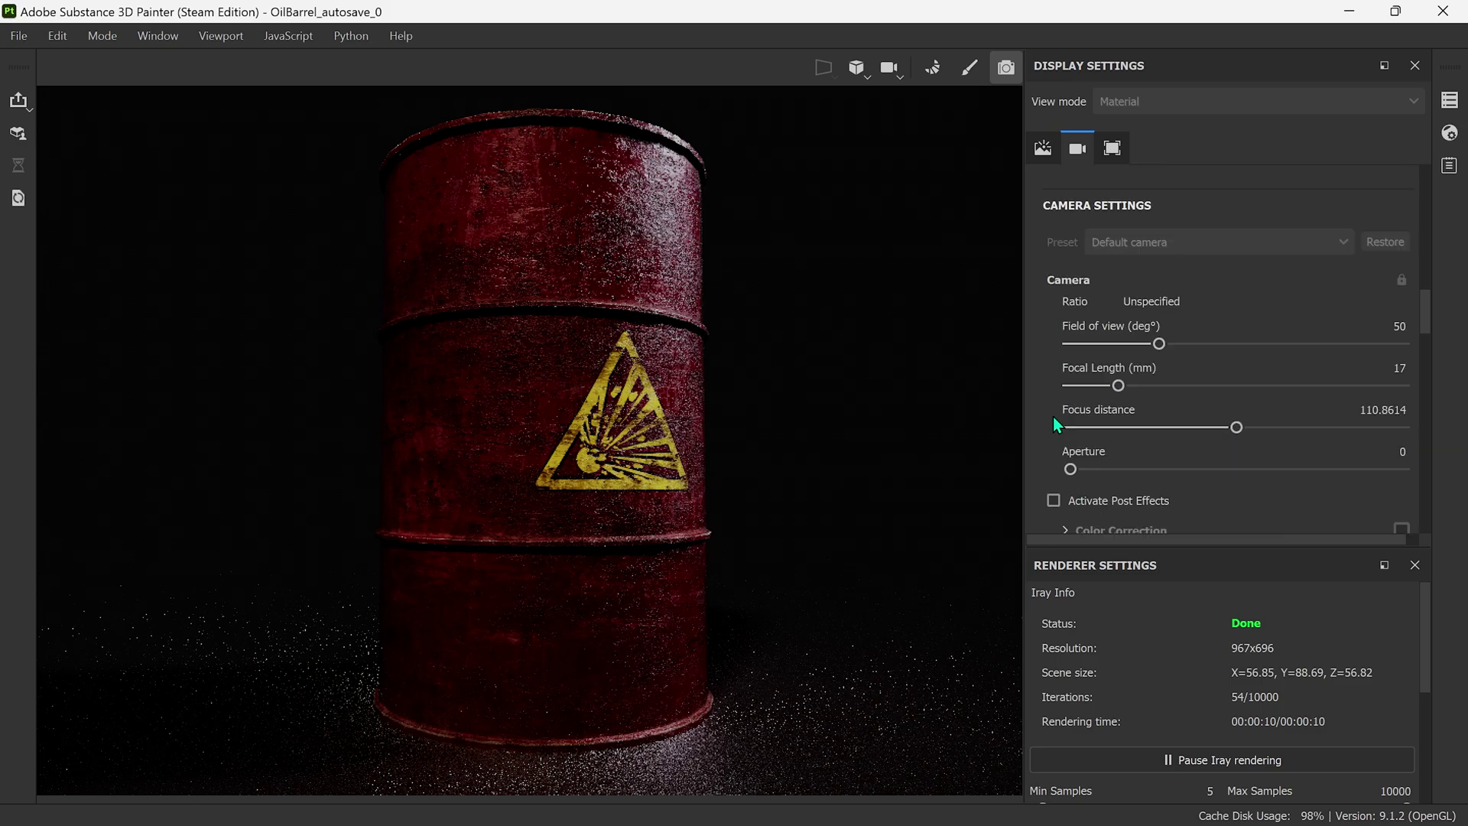
{"action": "scroll", "coordinate": [1054, 421], "scroll_direction": "down", "scroll_amount": 6}
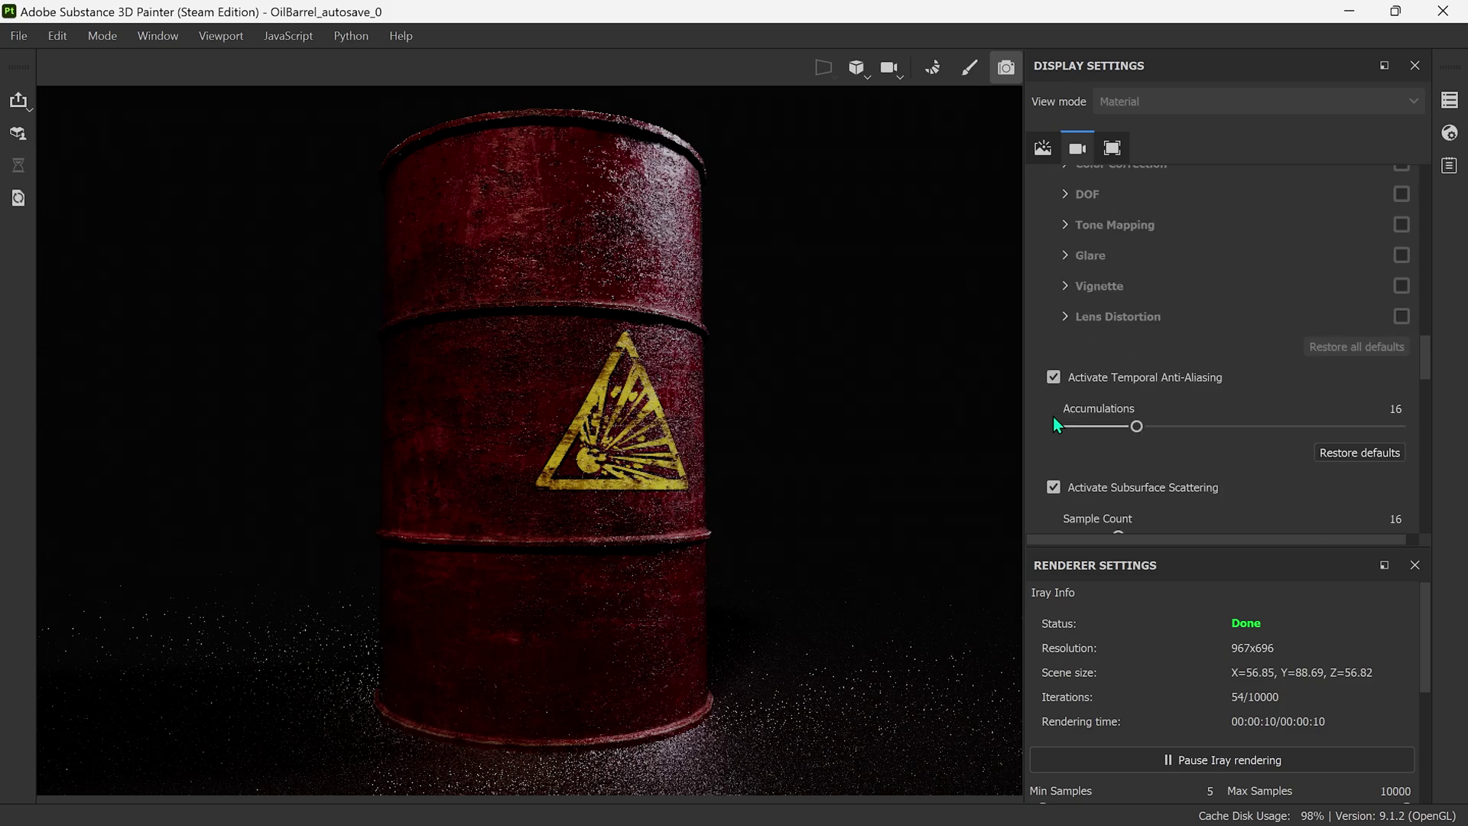
{"action": "scroll", "coordinate": [1054, 419], "scroll_direction": "down", "scroll_amount": 5}
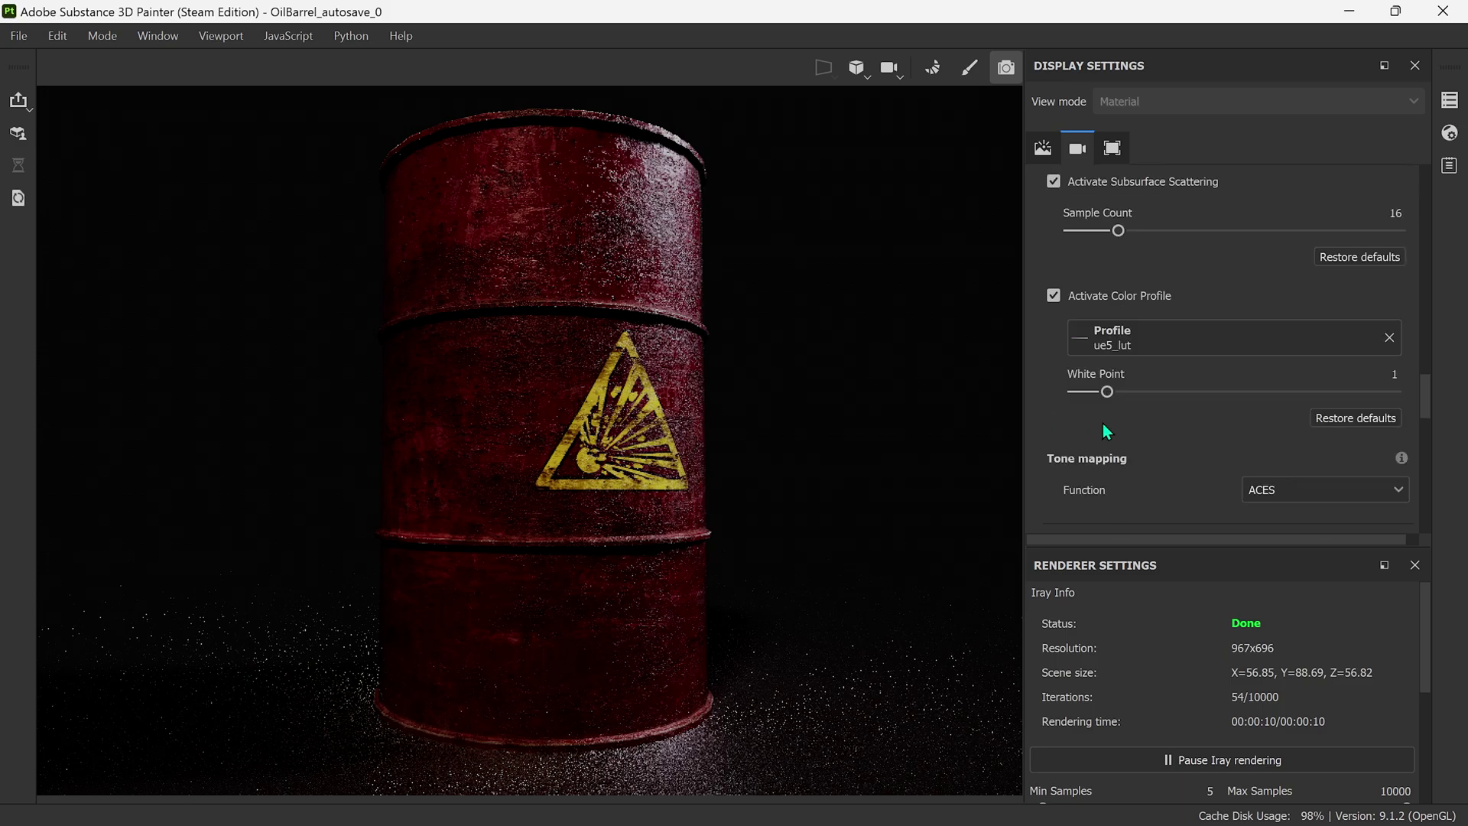
Set Color Profile to sRGBf and Tone mapping Function to Linear.
{"action": "left_click", "coordinate": [1159, 336]}
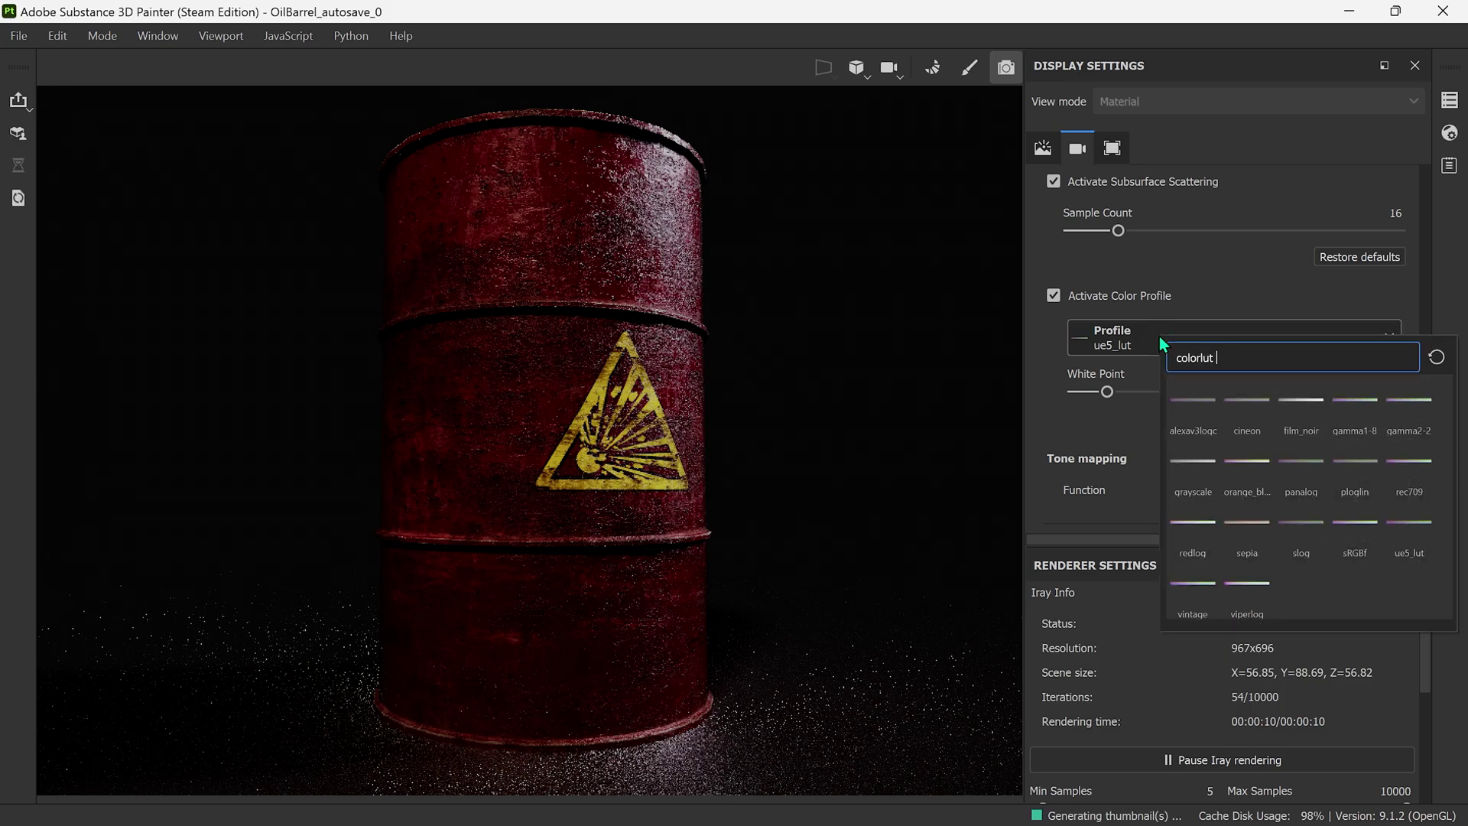
{"action": "left_click", "coordinate": [1364, 534]}
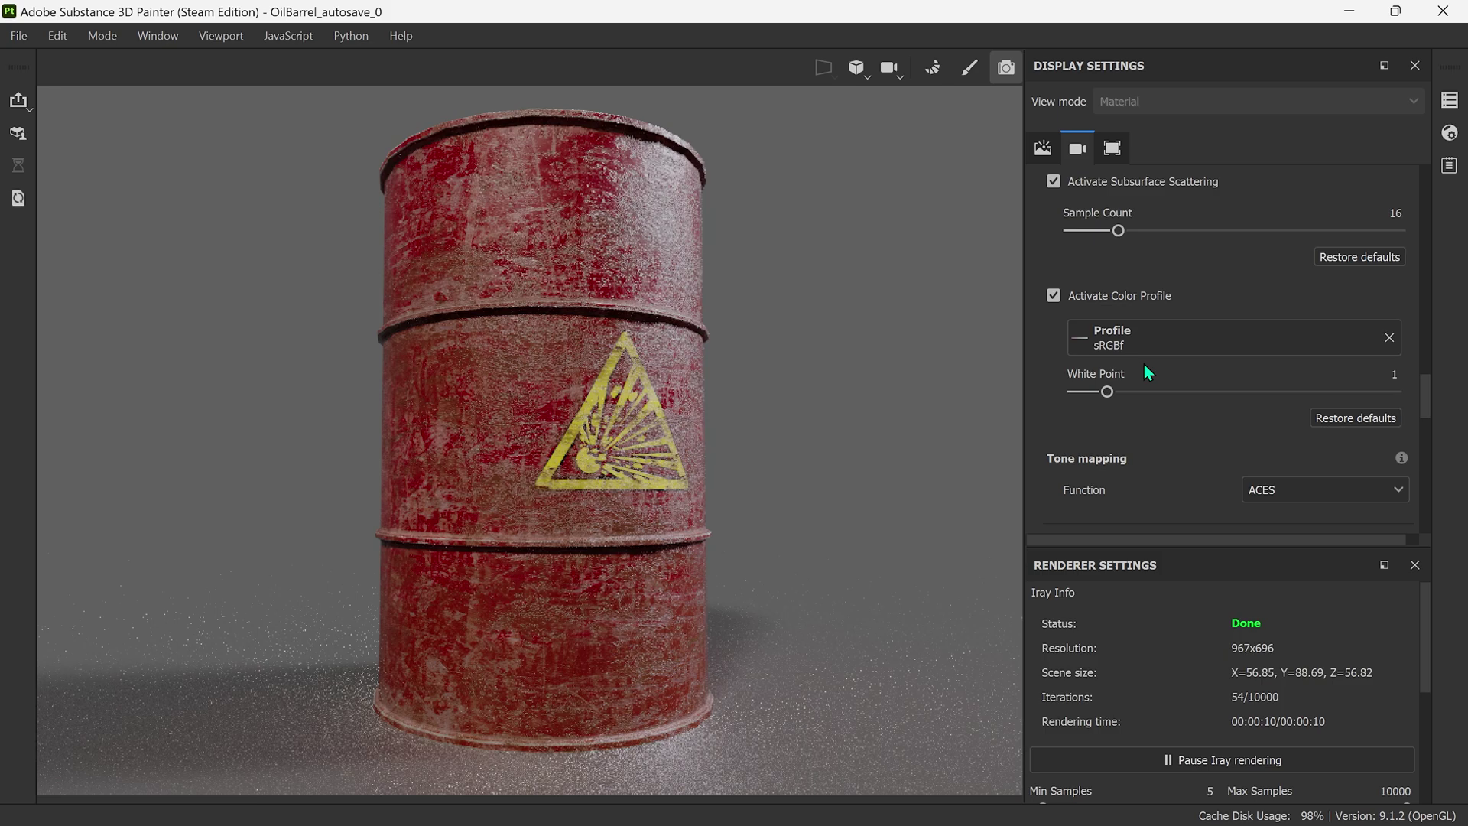
{"action": "left_click", "coordinate": [1301, 490]}
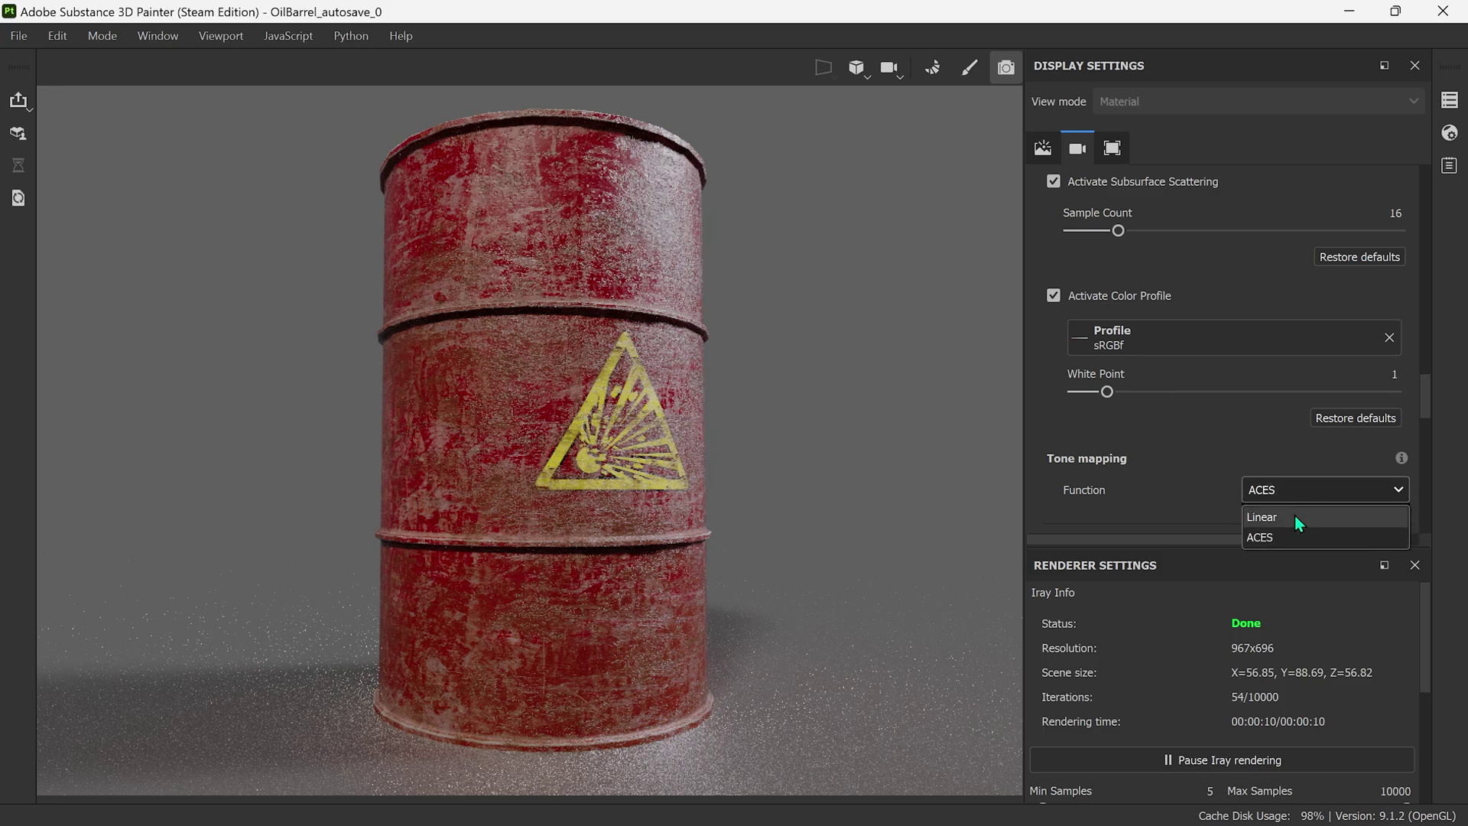
{"action": "left_click", "coordinate": [1295, 516]}
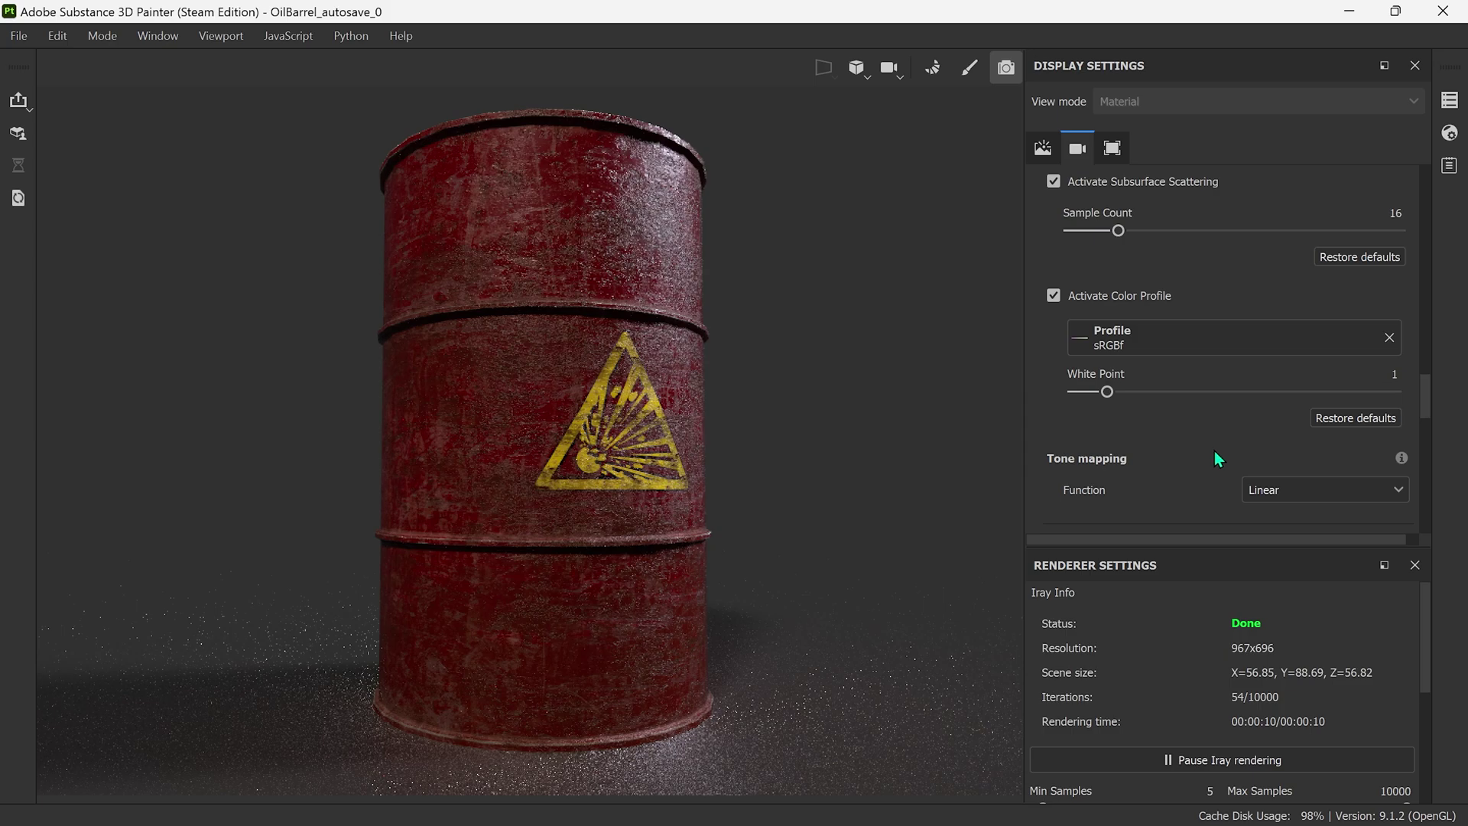
Activate post effects for the Iray render.
{"action": "scroll", "coordinate": [1216, 456], "scroll_direction": "up", "scroll_amount": 5}
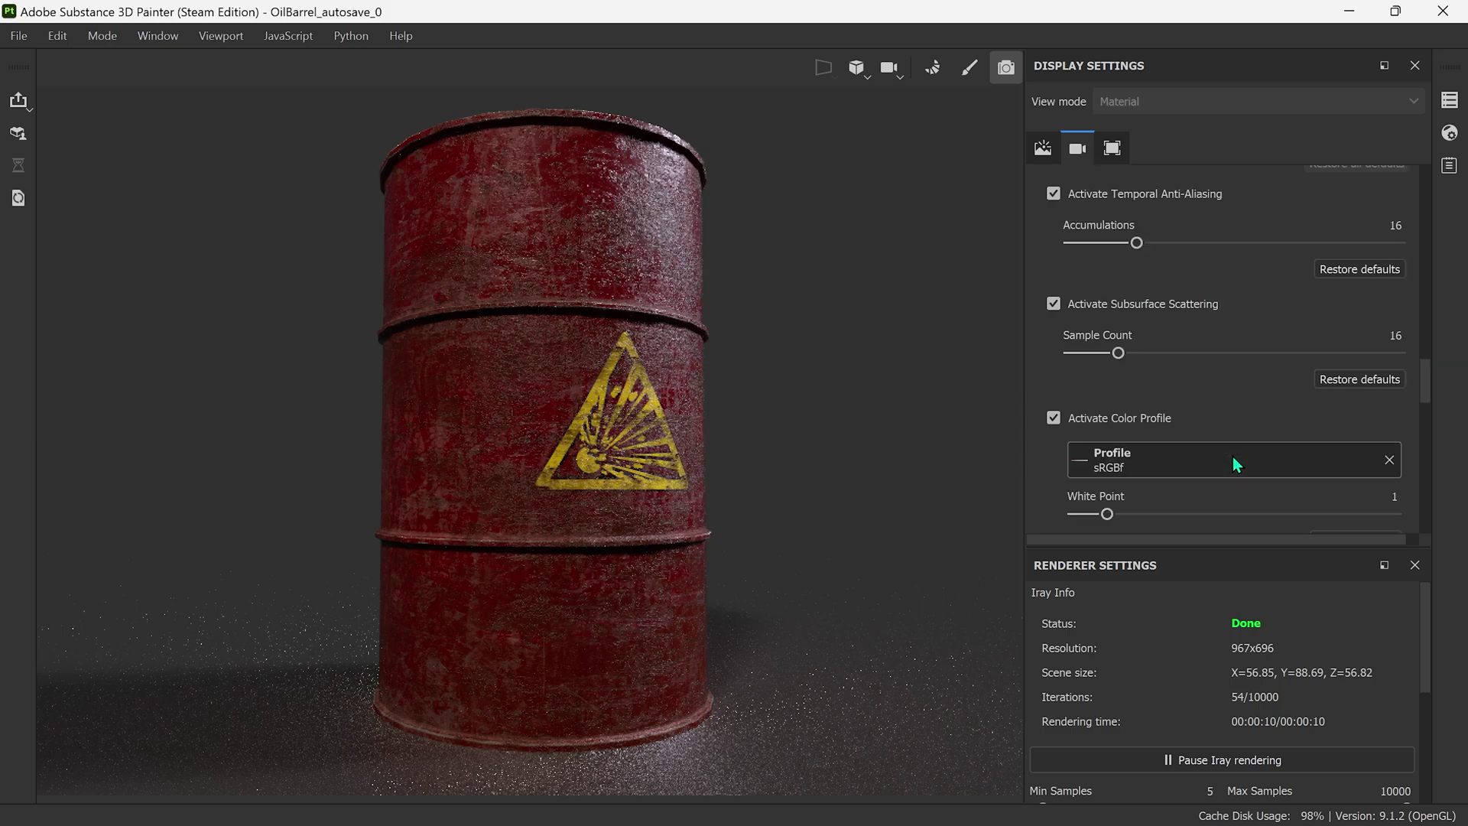
{"action": "scroll", "coordinate": [1232, 456], "scroll_direction": "up", "scroll_amount": 6}
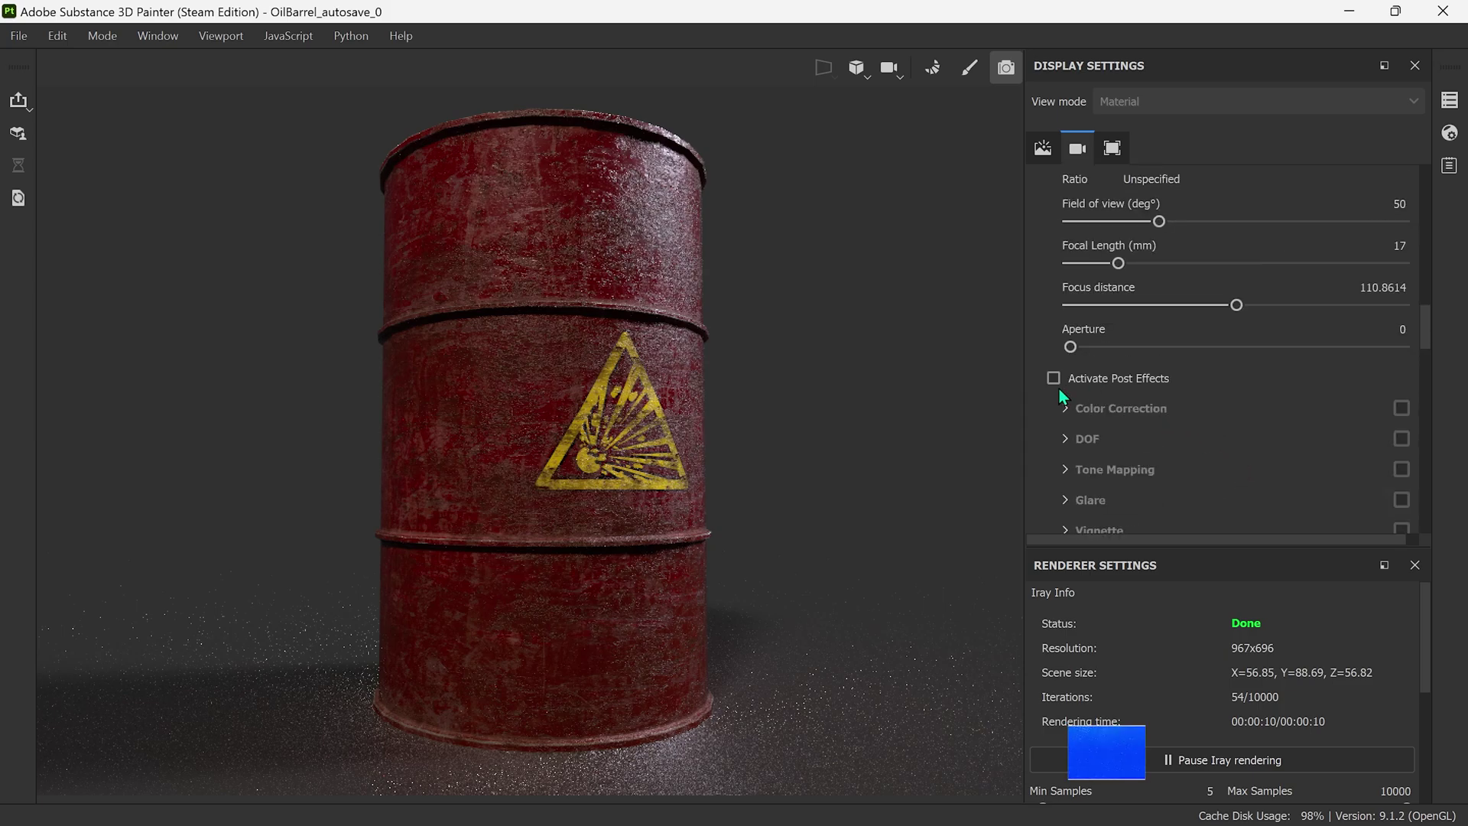
{"action": "left_click", "coordinate": [1053, 378]}
Enable the Vignette effect and set its strength to 0.8.
{"action": "scroll", "coordinate": [1181, 417], "scroll_direction": "down", "scroll_amount": 1}
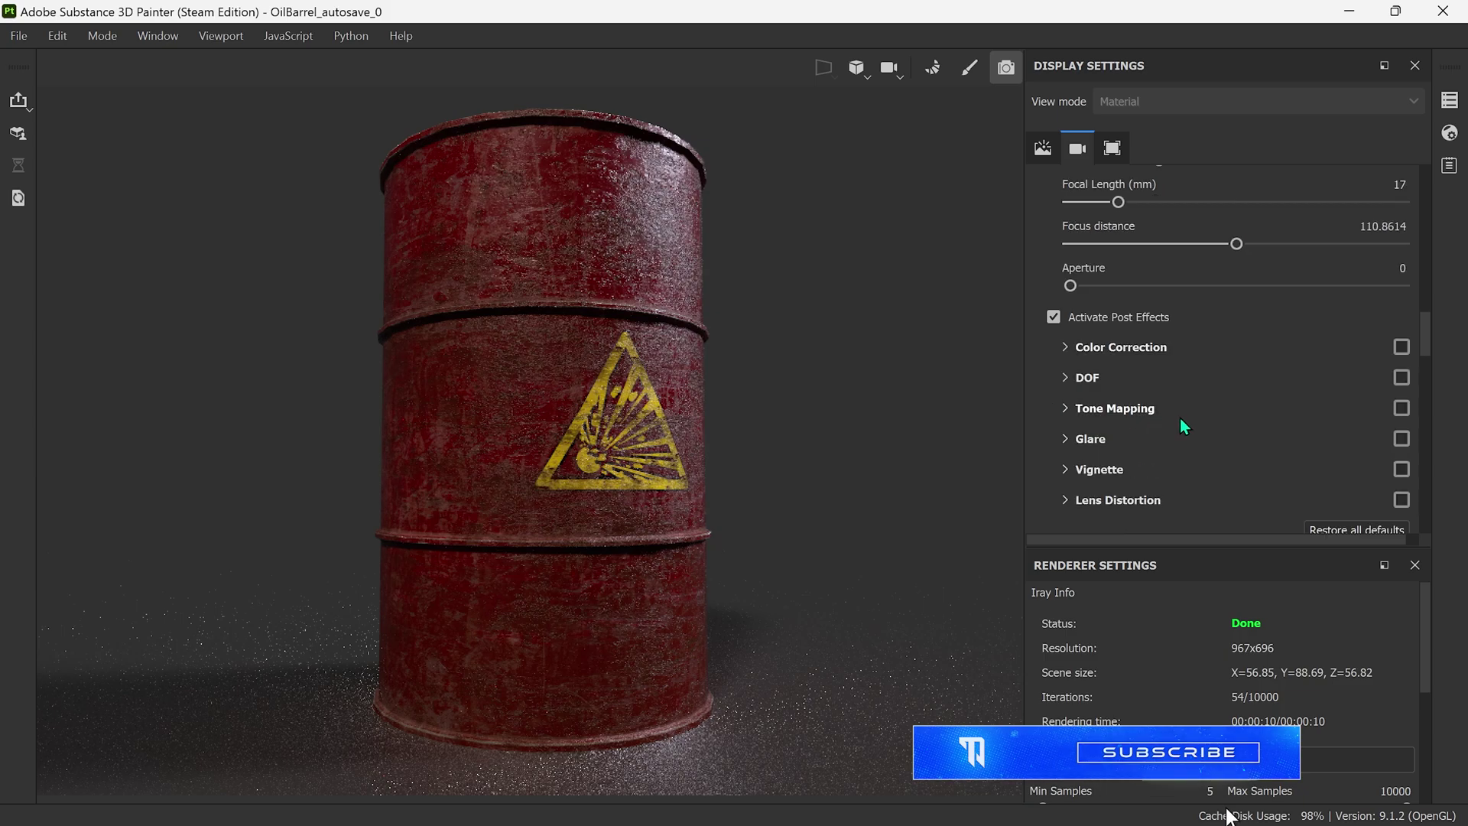
{"action": "scroll", "coordinate": [1180, 418], "scroll_direction": "down", "scroll_amount": 1}
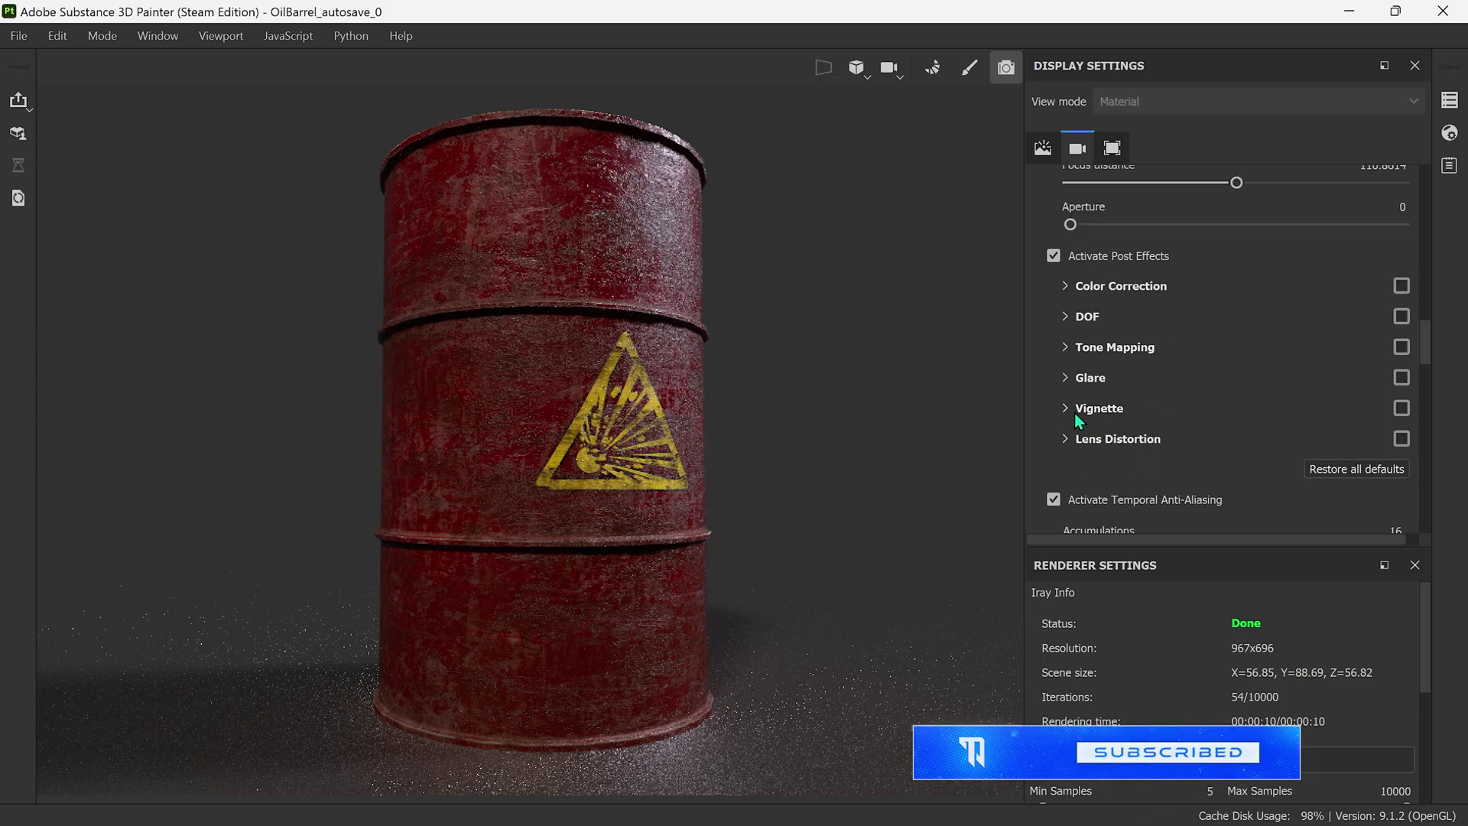
{"action": "left_click", "coordinate": [1402, 407]}
{"action": "left_click", "coordinate": [1064, 407]}
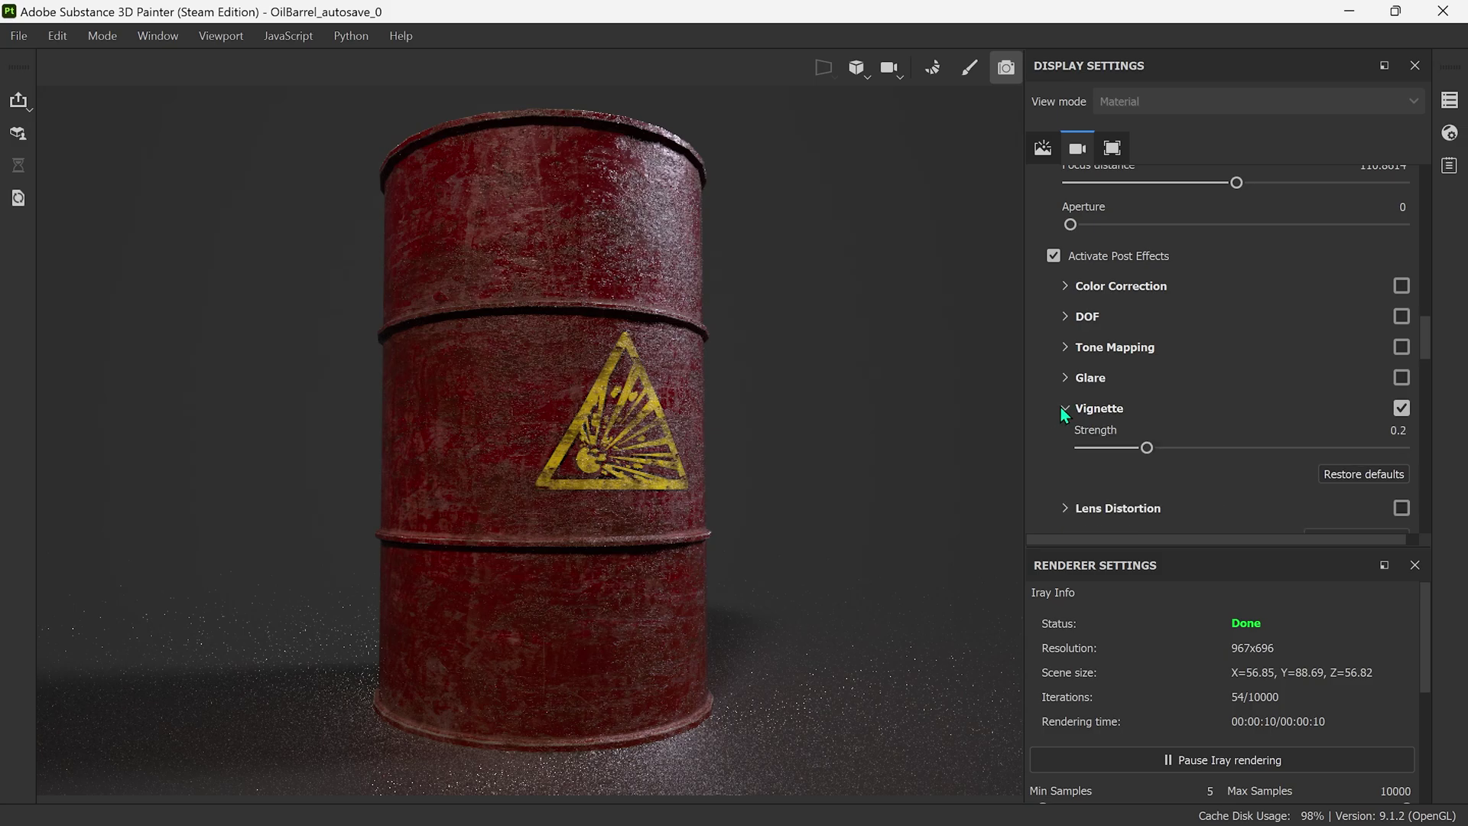
{"action": "left_click", "coordinate": [1398, 430]}
{"action": "type", "text": ".7"}
{"action": "key", "text": "Return"}
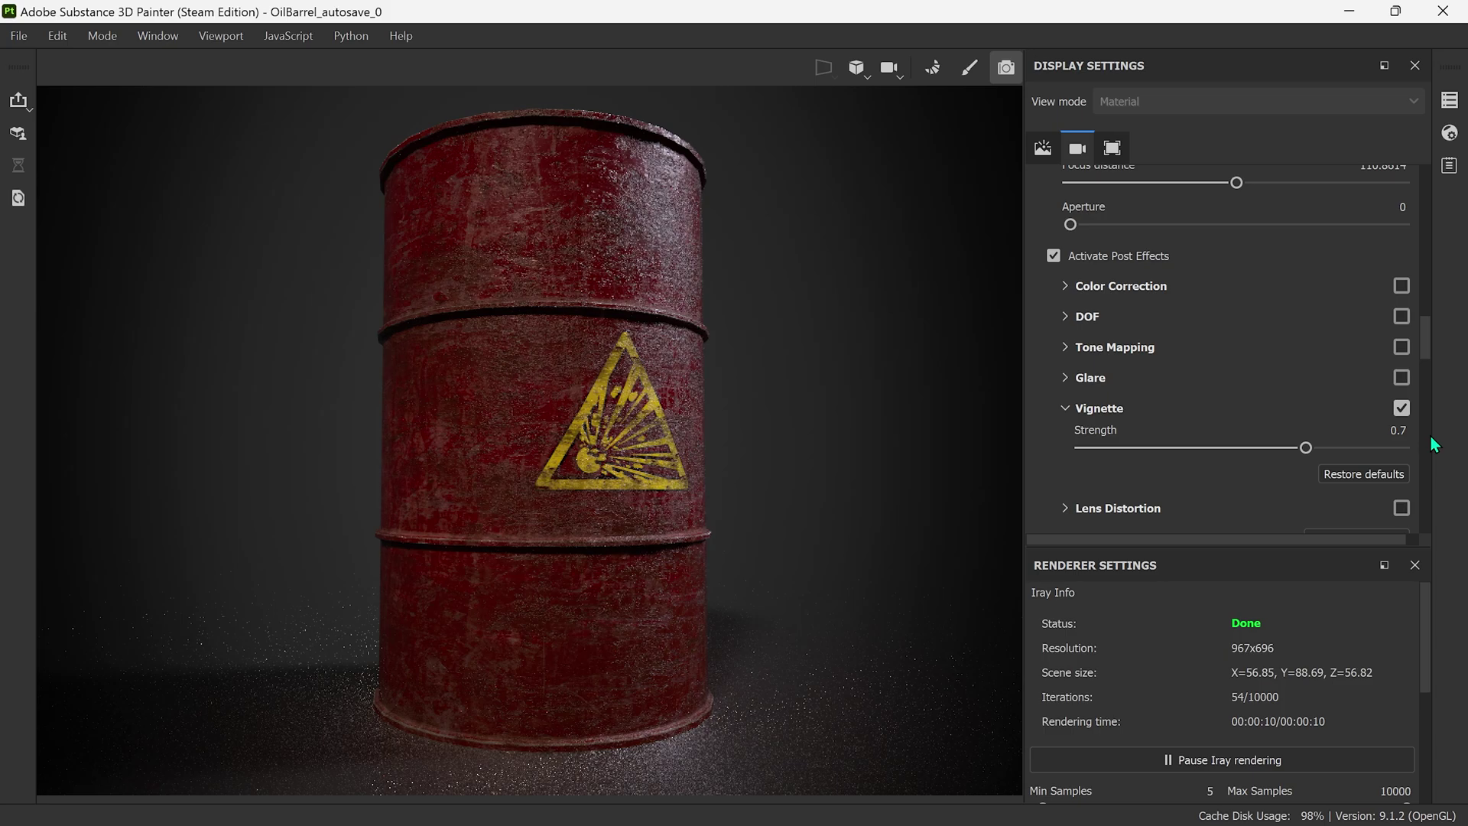
{"action": "left_click", "coordinate": [1398, 431]}
{"action": "key", "text": "BackSpace"}
{"action": "type", "text": "8"}
{"action": "key", "text": "Return"}
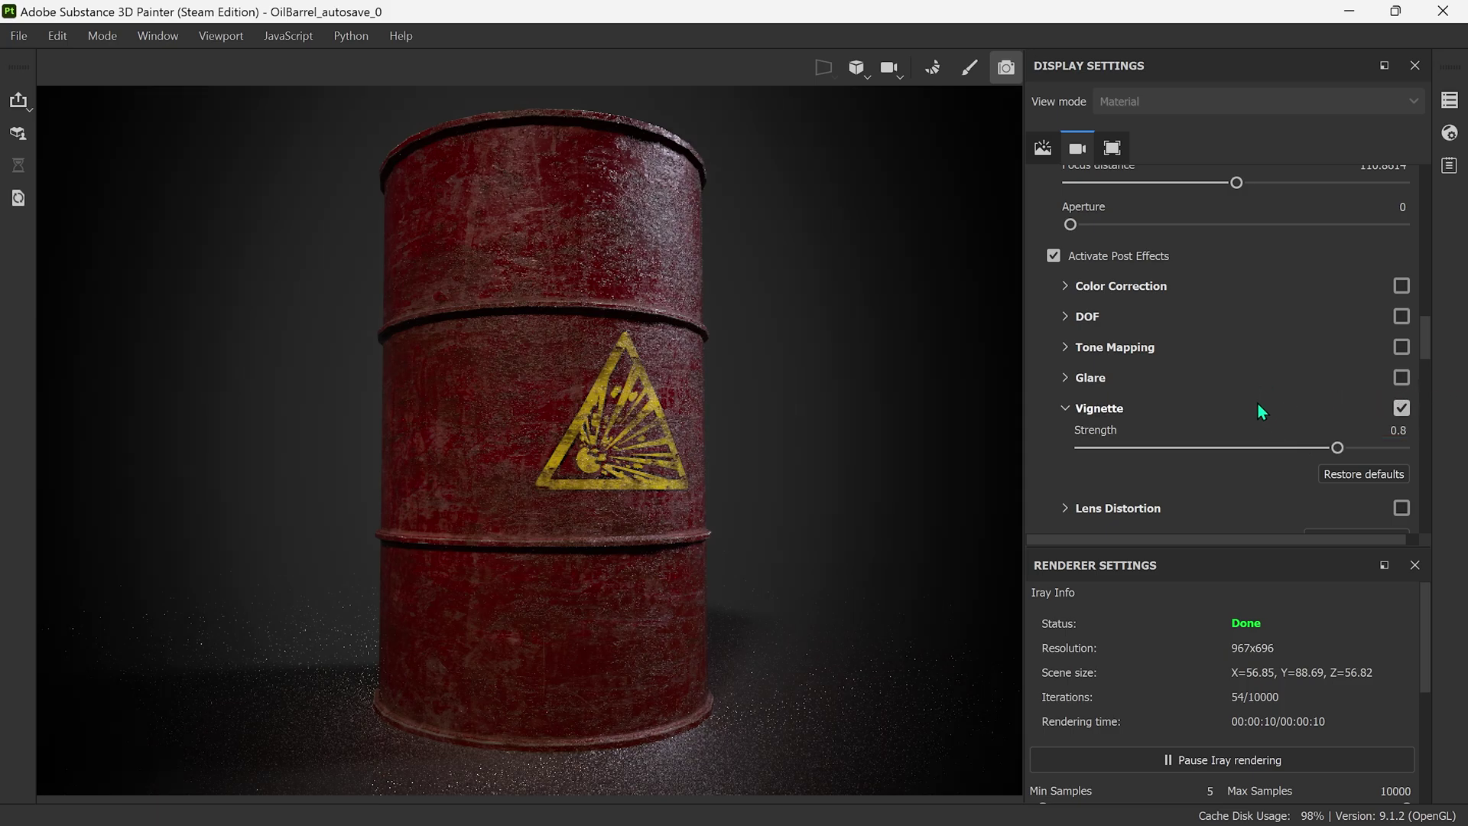
{"action": "left_click", "coordinate": [1066, 408]}
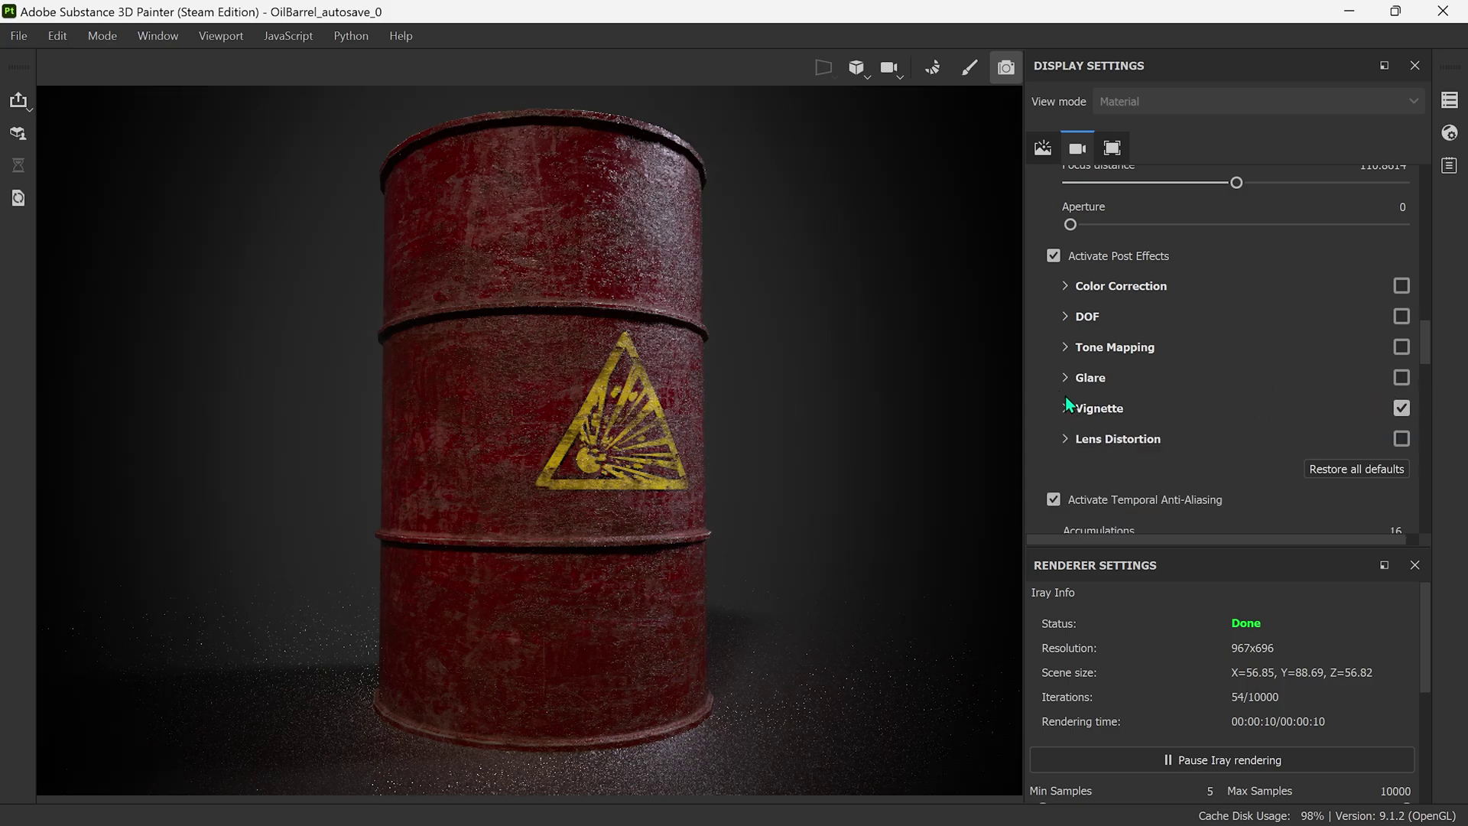
Enable the Glare effect and raise its luminance to about 6.69.
{"action": "left_click", "coordinate": [1066, 379]}
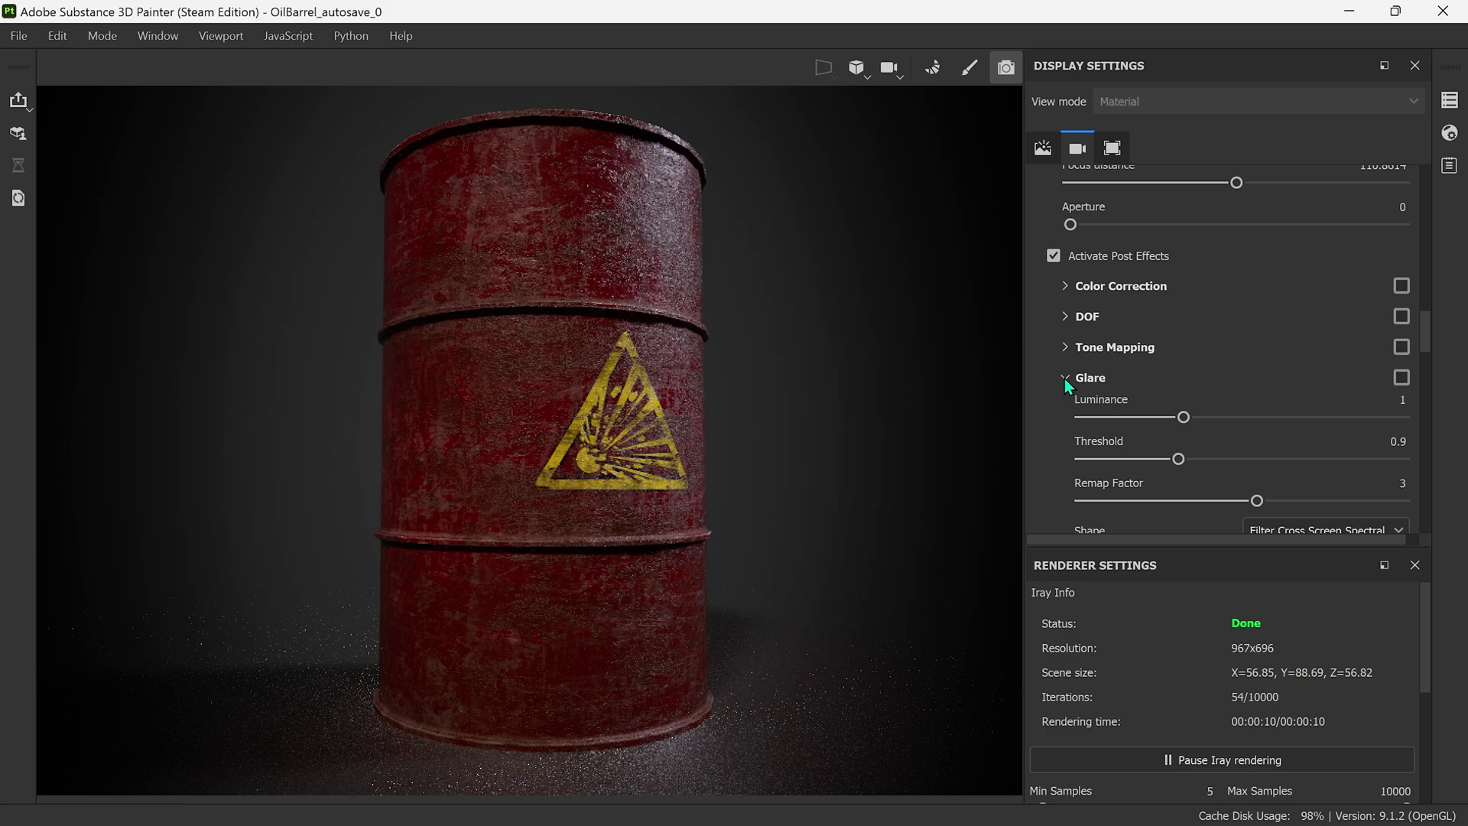
{"action": "left_click", "coordinate": [1402, 377]}
{"action": "left_click_drag", "start_coordinate": [1184, 416], "coordinate": [1332, 419]}
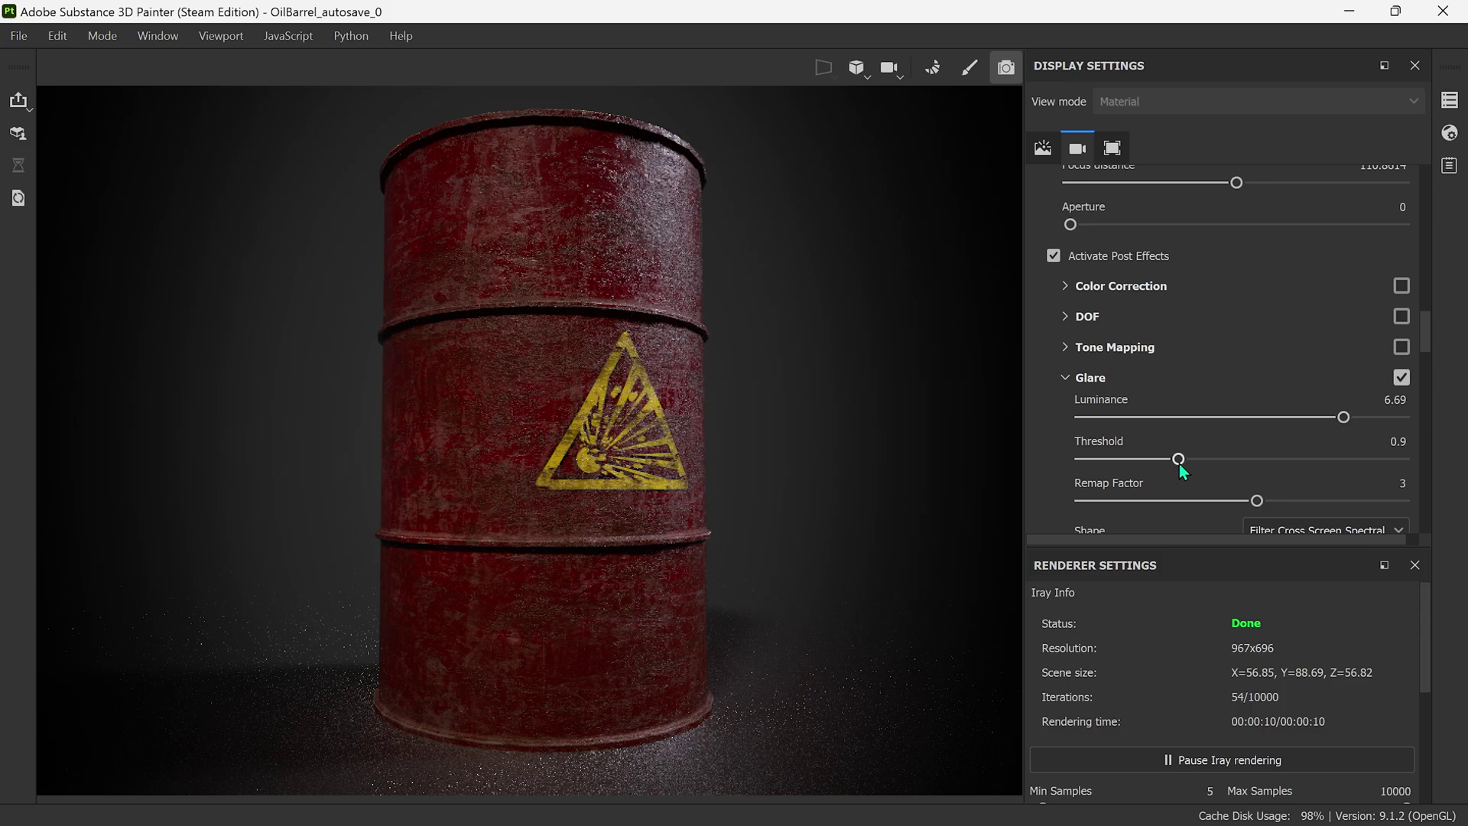
Tune the glare threshold down, then settle it at 0.32 to dim sparkles.
{"action": "left_click_drag", "start_coordinate": [1179, 461], "coordinate": [1144, 461]}
{"action": "left_click_drag", "start_coordinate": [1144, 464], "coordinate": [1133, 464]}
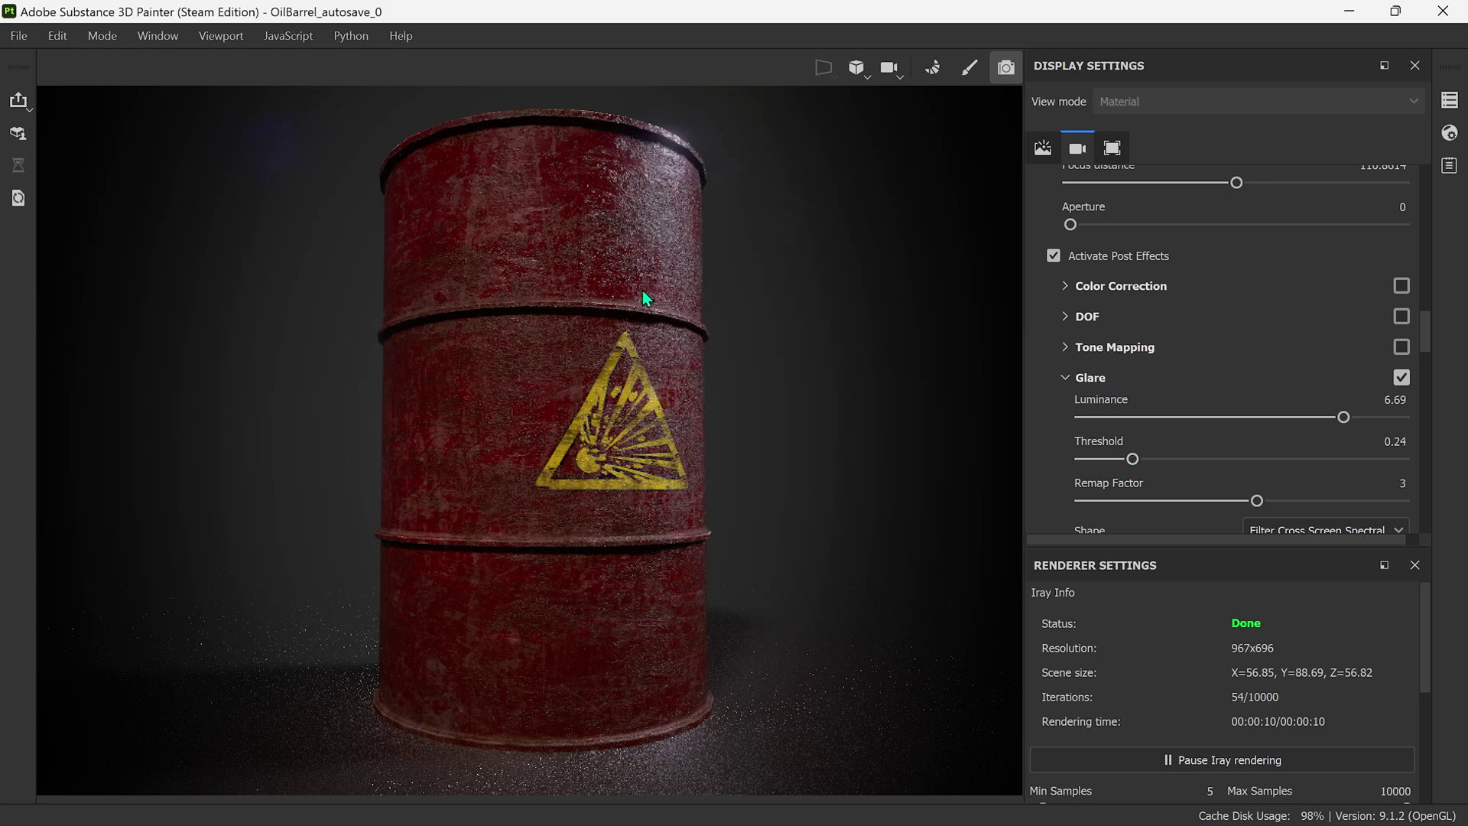
{"action": "mouse_move", "coordinate": [1132, 461]}
{"action": "left_mouse_down"}
{"action": "mouse_move", "coordinate": [1092, 461]}
{"action": "mouse_move", "coordinate": [1130, 461]}
{"action": "left_mouse_up"}
{"action": "left_click_drag", "start_coordinate": [631, 290], "coordinate": [590, 337], "text": "alt"}
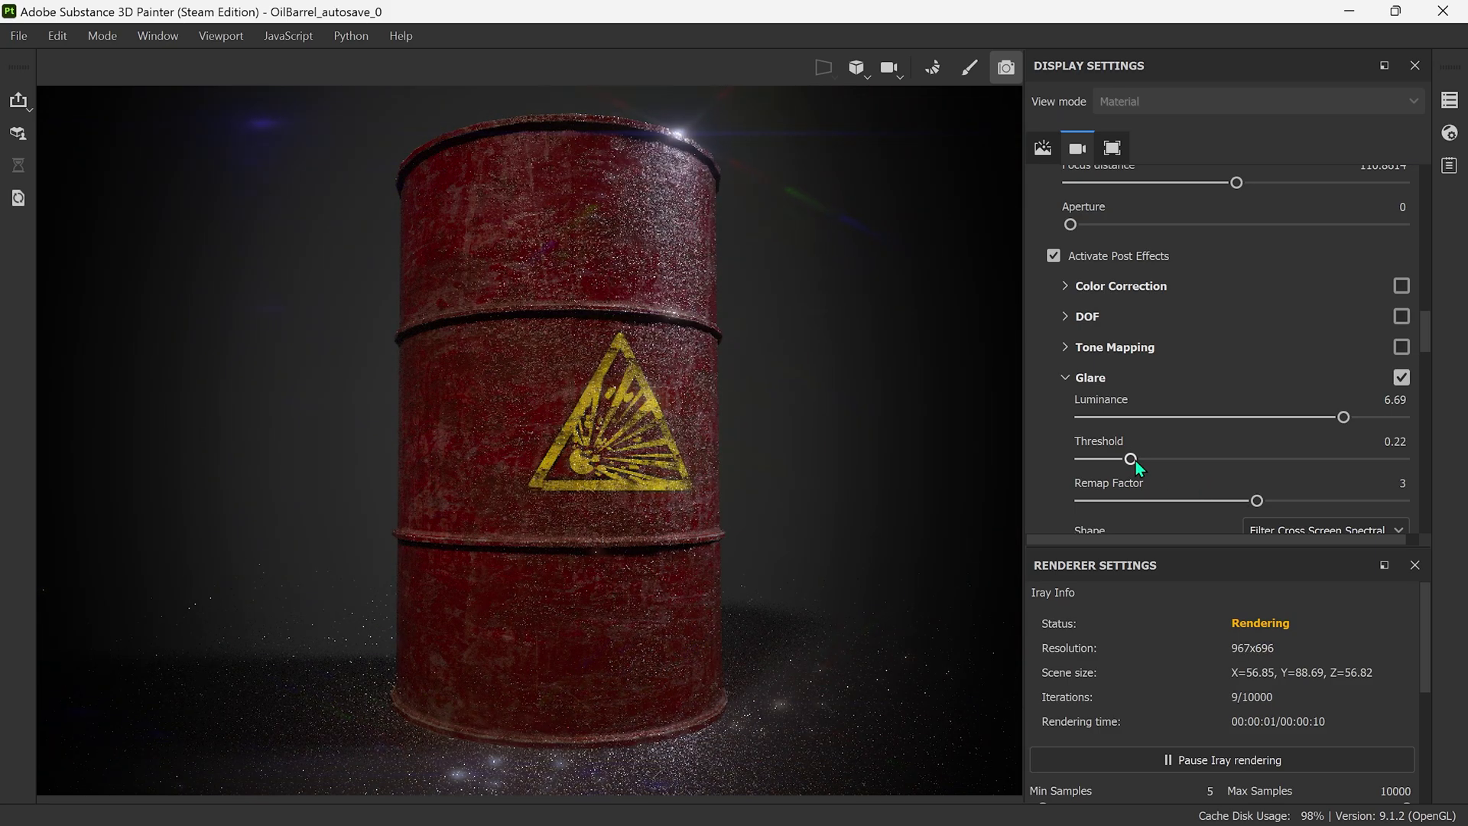
{"action": "left_click_drag", "start_coordinate": [1136, 460], "coordinate": [1150, 463]}
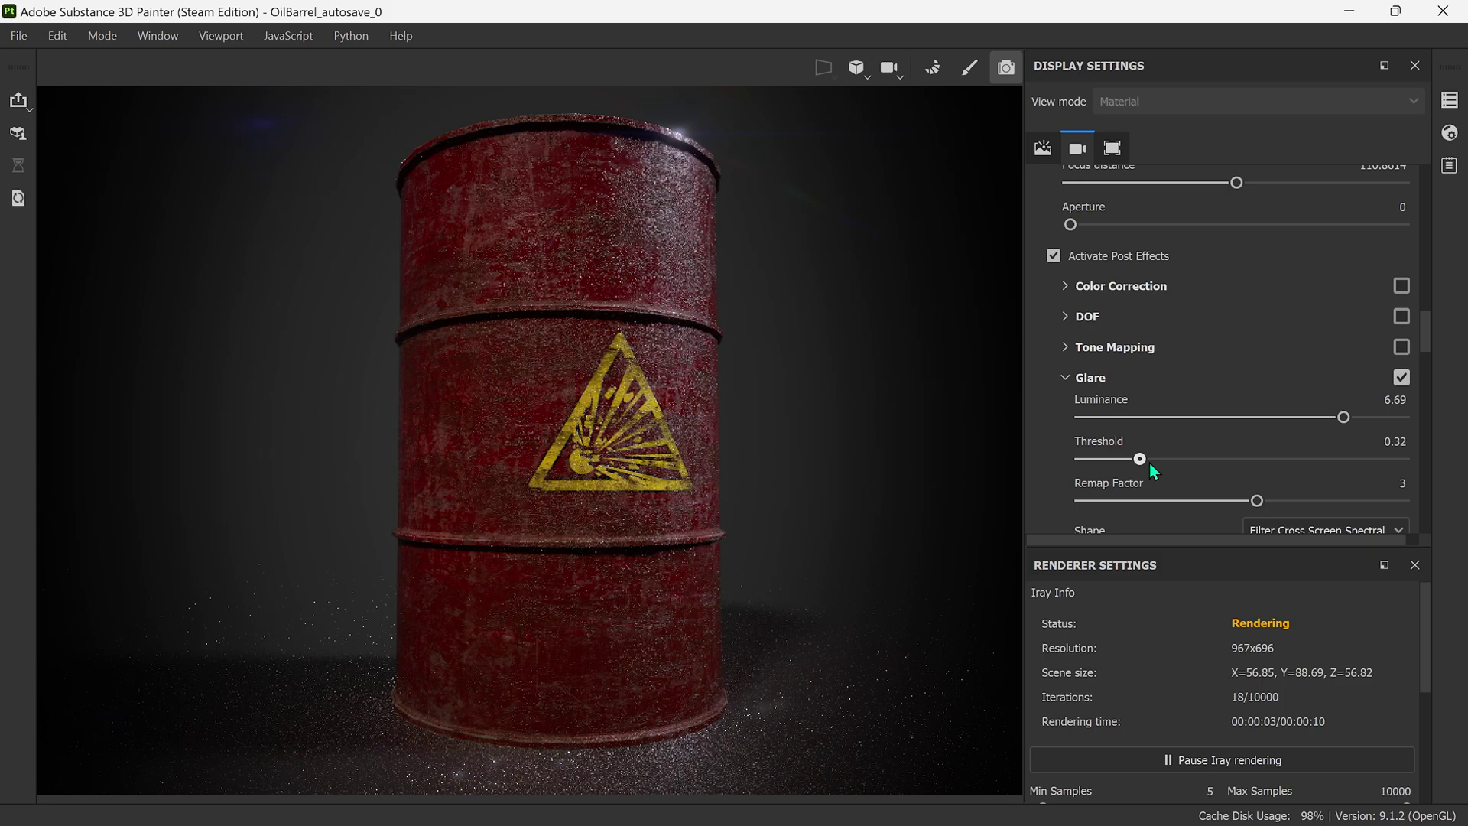